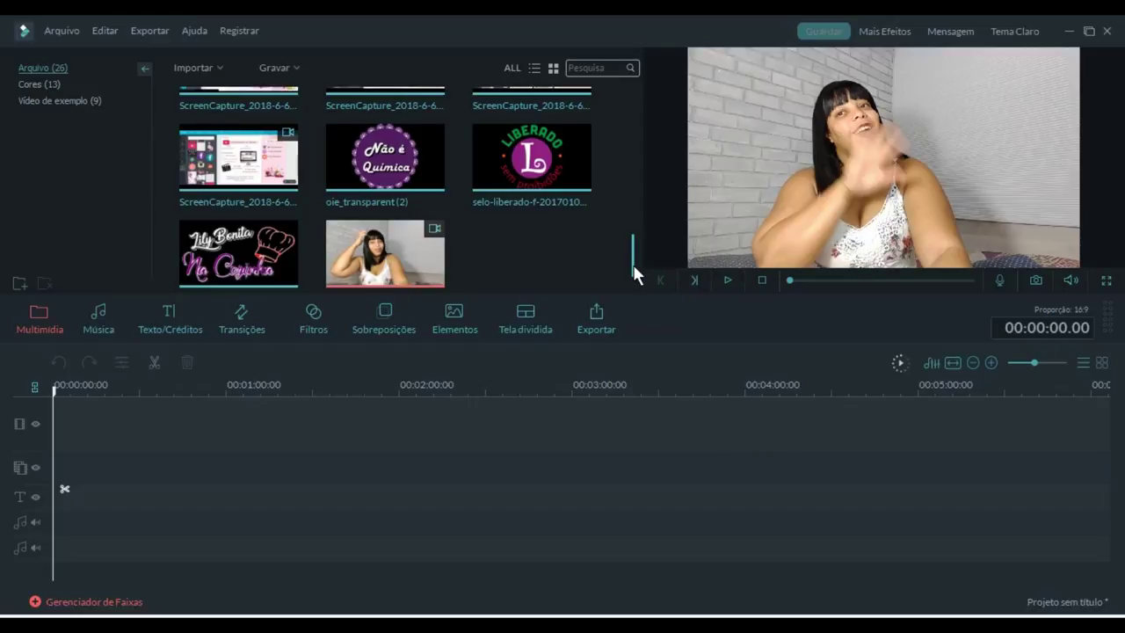
# Step: Place the vinheta 1 intro clip from the media library at the start of the main video track
pyautogui.moveTo(633, 264); pyautogui.dragTo(657, 272)
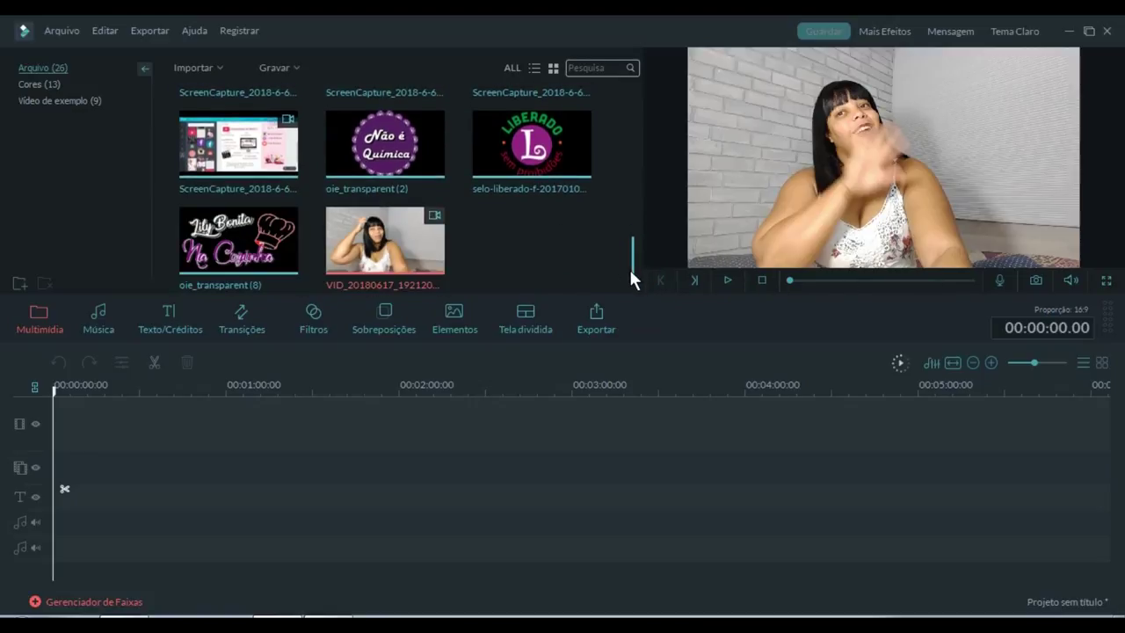
pyautogui.moveTo(634, 268)
pyautogui.mouseDown()
pyautogui.moveTo(627, 139)
pyautogui.moveTo(632, 272)
pyautogui.mouseUp()
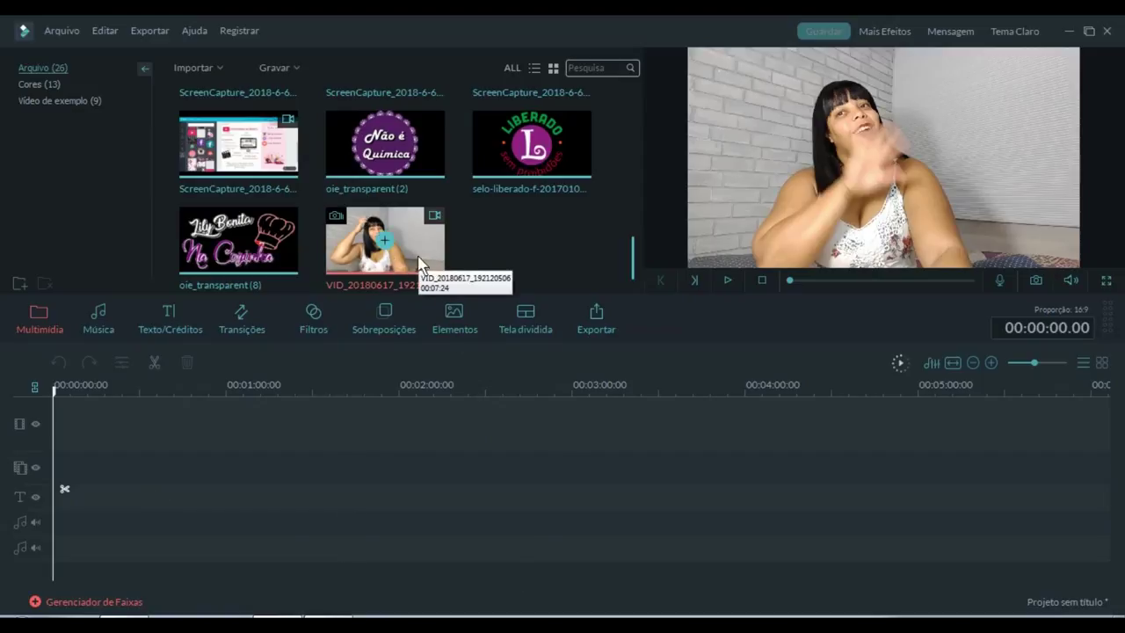
pyautogui.moveTo(631, 267); pyautogui.dragTo(633, 186)
pyautogui.moveTo(414, 196); pyautogui.dragTo(124, 427)
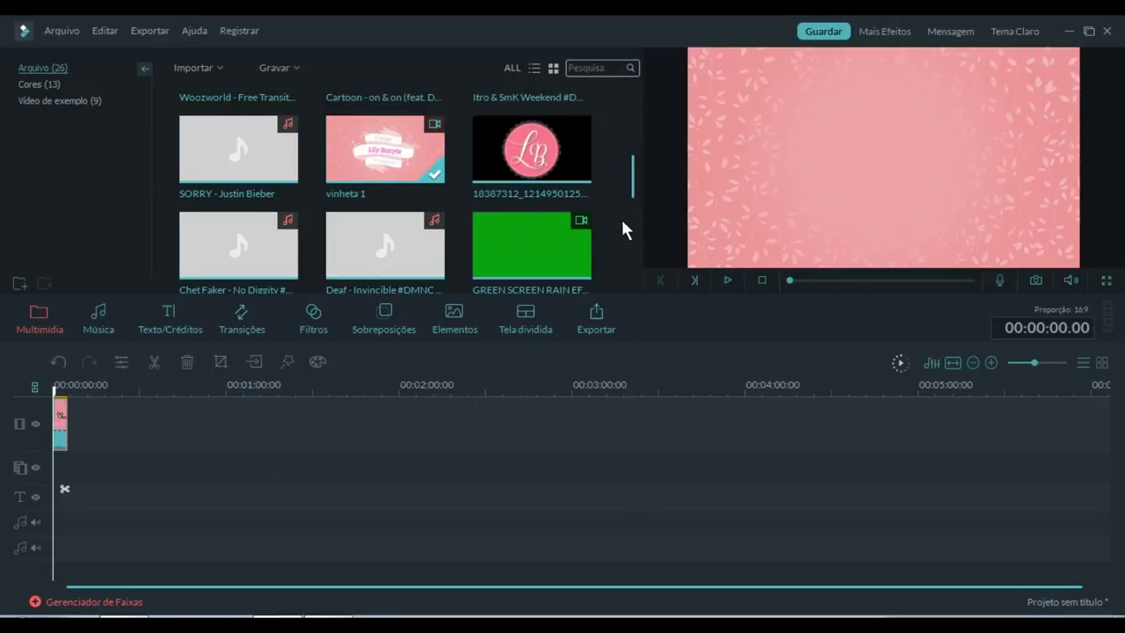
# Step: Add the VID_20180617_192120506 recording to the main video track directly after the intro clip
pyautogui.moveTo(632, 190); pyautogui.dragTo(632, 203)
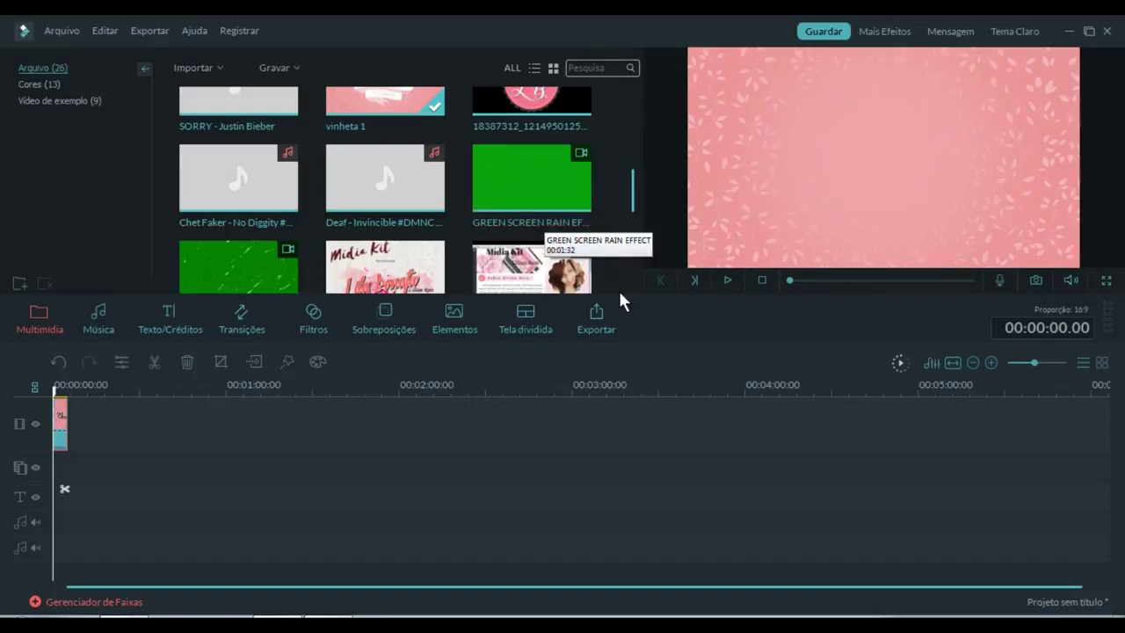
pyautogui.moveTo(631, 204); pyautogui.dragTo(465, 154)
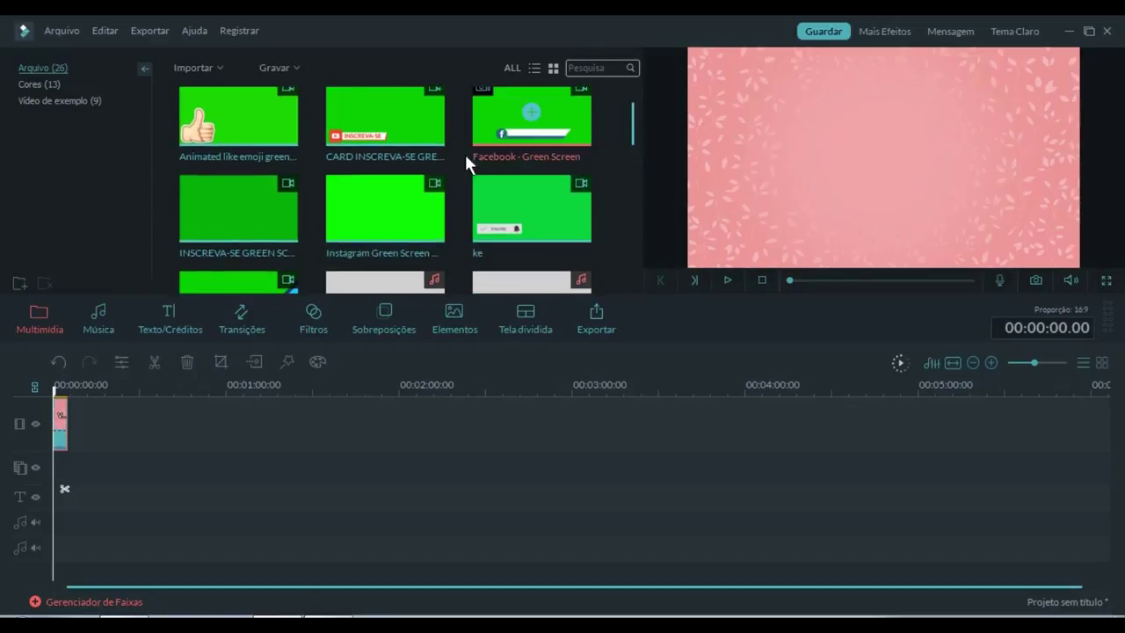
pyautogui.moveTo(630, 153); pyautogui.dragTo(634, 276)
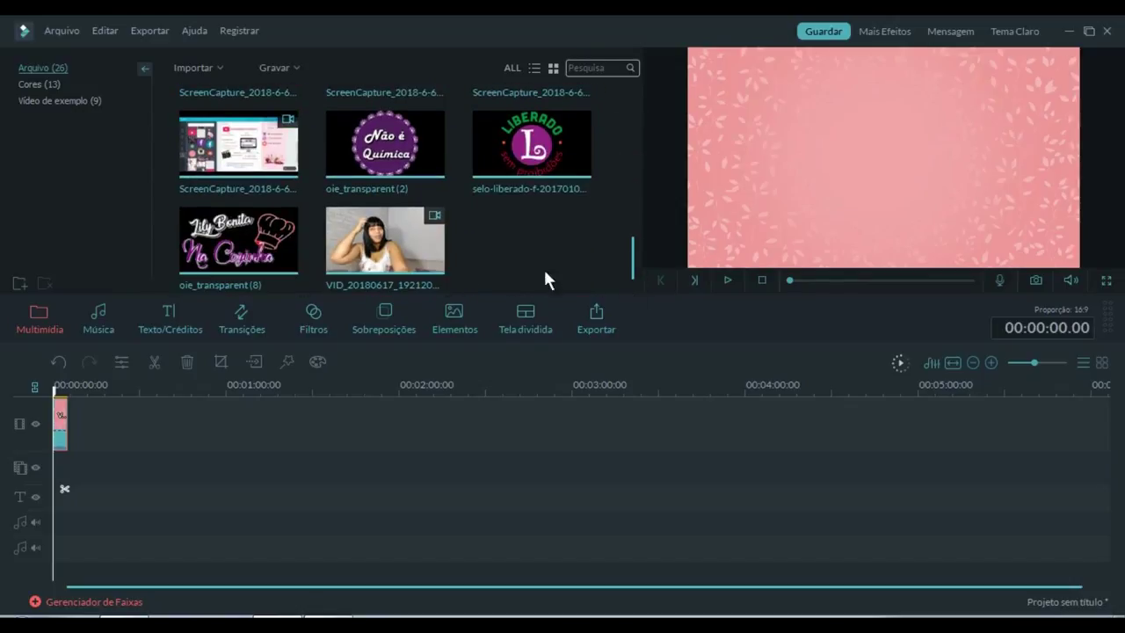
pyautogui.moveTo(426, 249); pyautogui.dragTo(261, 423)
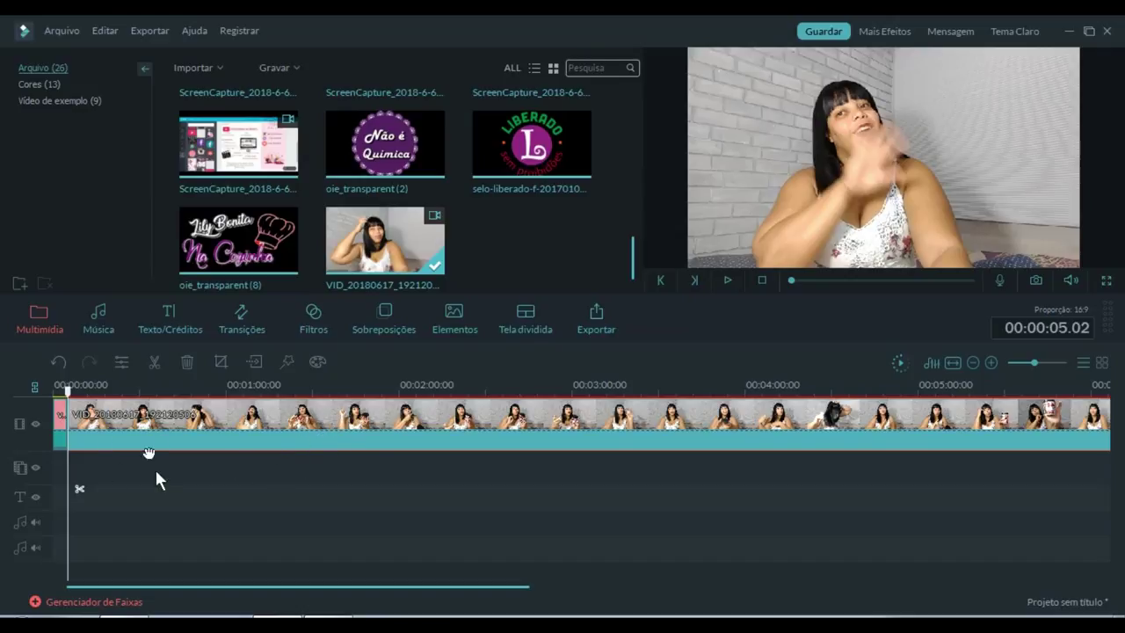
# Step: Mute the vinheta 1 intro clip by lowering its audio volume to the minimum
pyautogui.click(60, 426)
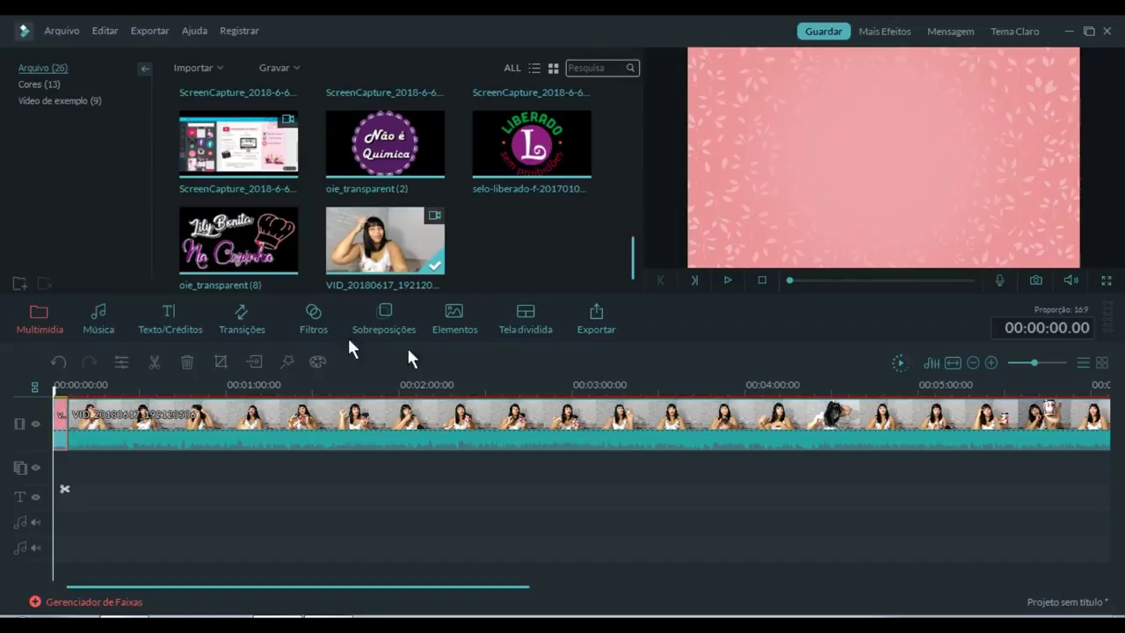
pyautogui.doubleClick(61, 422)
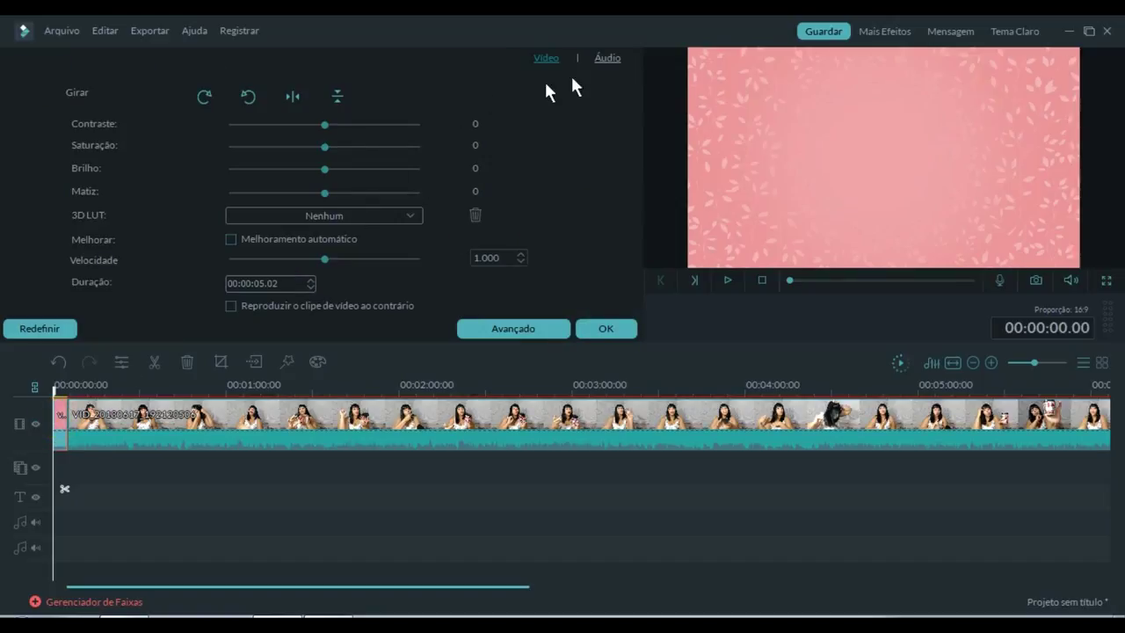
pyautogui.click(606, 59)
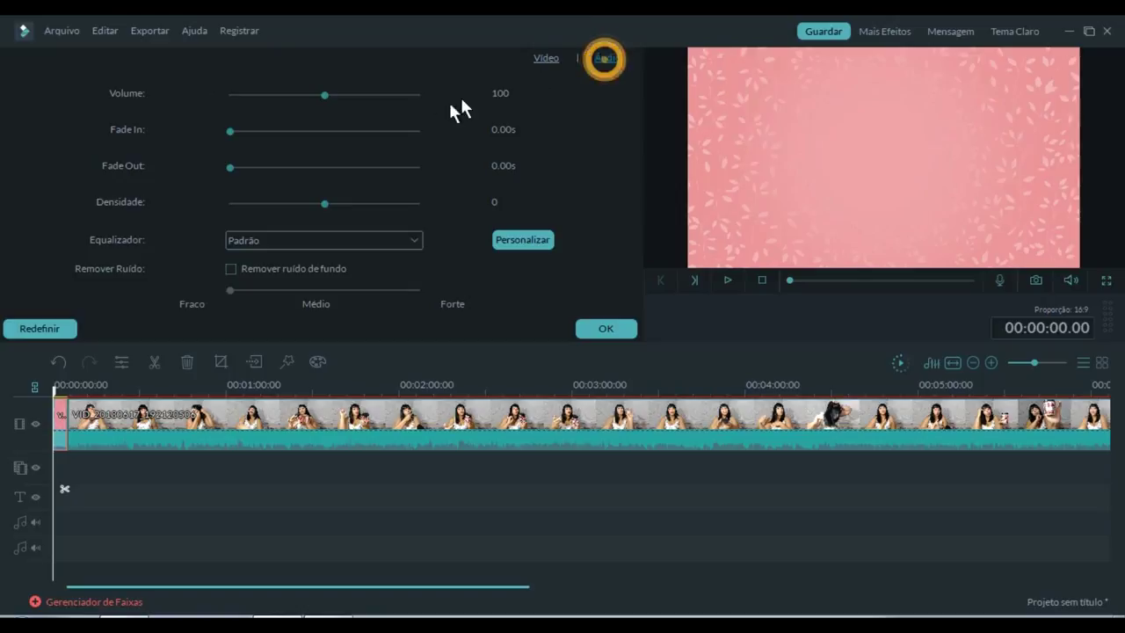
pyautogui.click(228, 94)
pyautogui.click(605, 330)
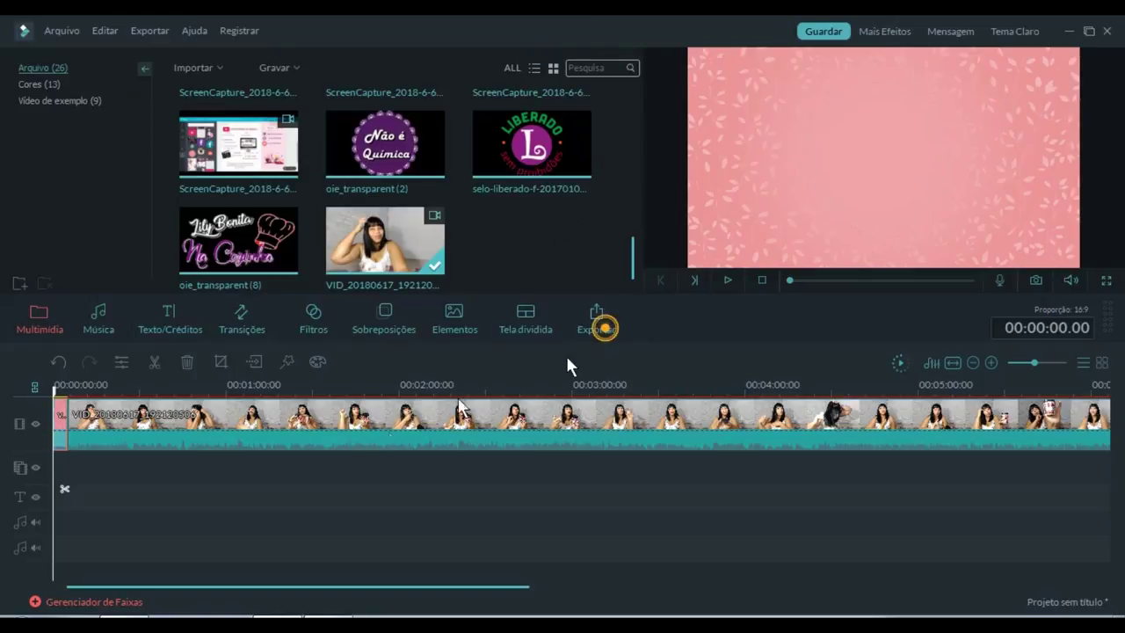
# Step: Add SORRY - Justin Bieber at the start of the first audio track, trim it to the intro clip's end, and play it back
pyautogui.moveTo(630, 260); pyautogui.dragTo(641, 182)
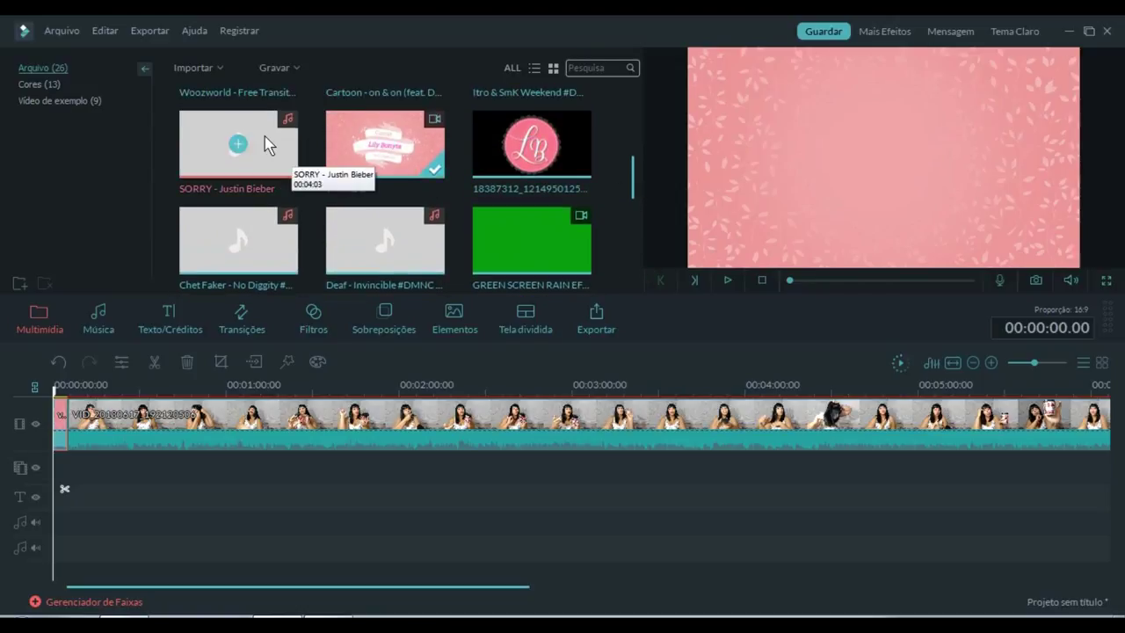
pyautogui.moveTo(268, 145); pyautogui.dragTo(58, 513)
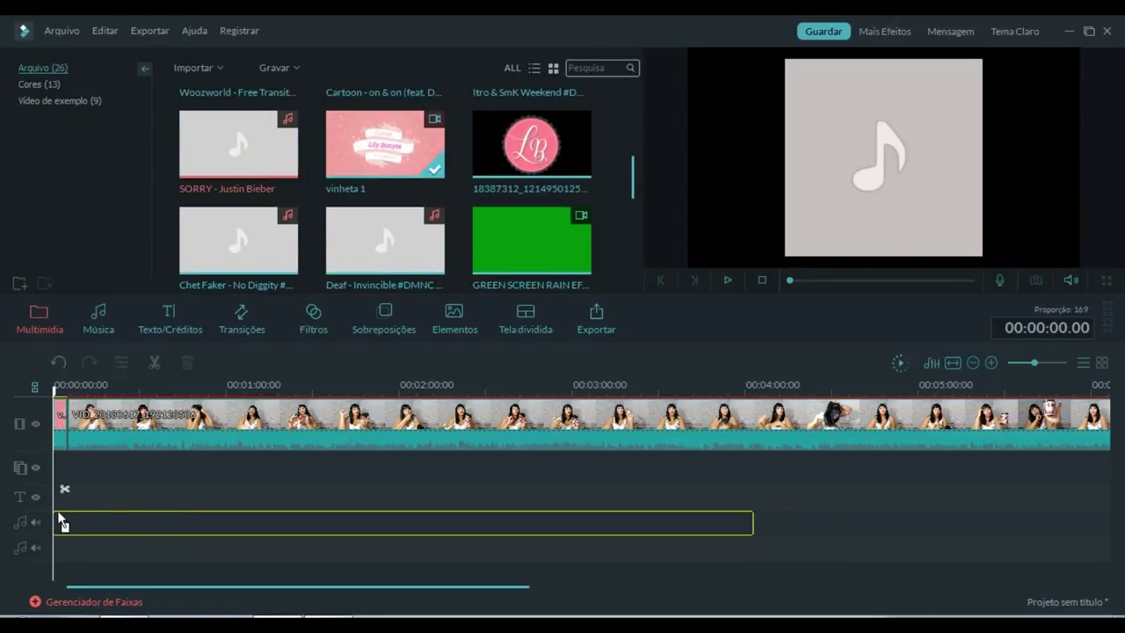
pyautogui.moveTo(166, 556); pyautogui.dragTo(166, 556)
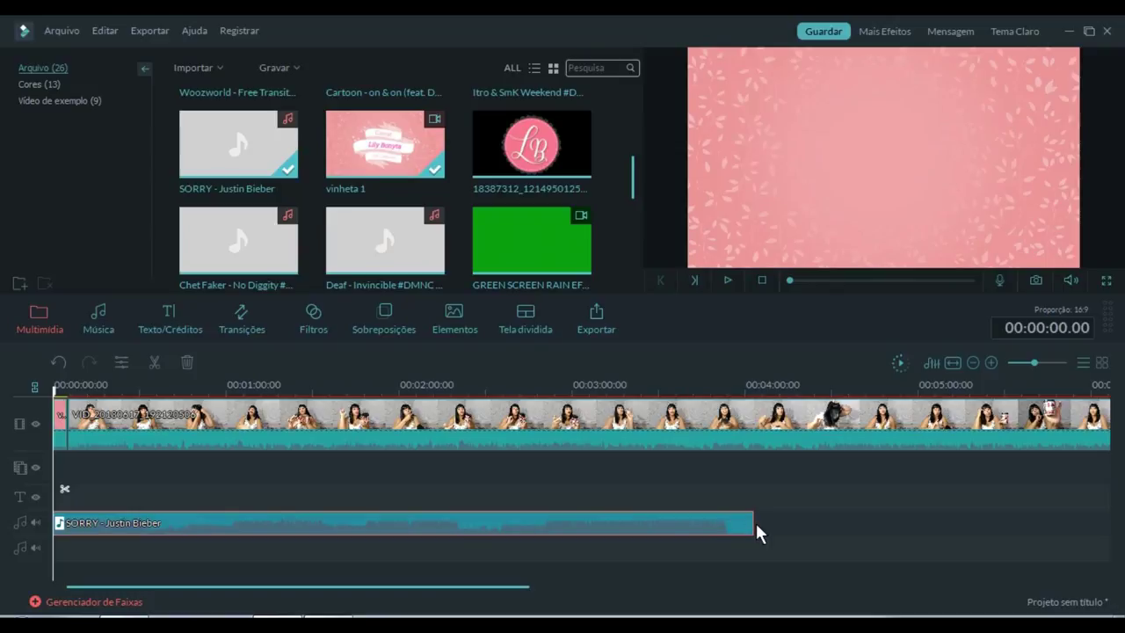
pyautogui.moveTo(753, 521); pyautogui.dragTo(64, 444)
pyautogui.moveTo(64, 397); pyautogui.dragTo(53, 396)
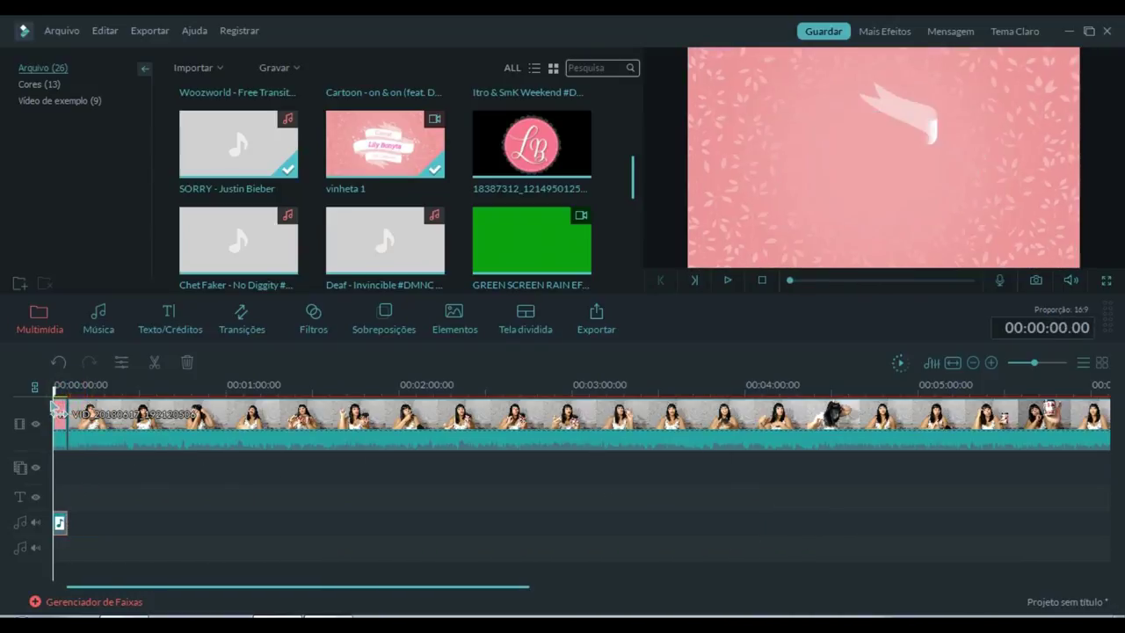
pyautogui.click(728, 281)
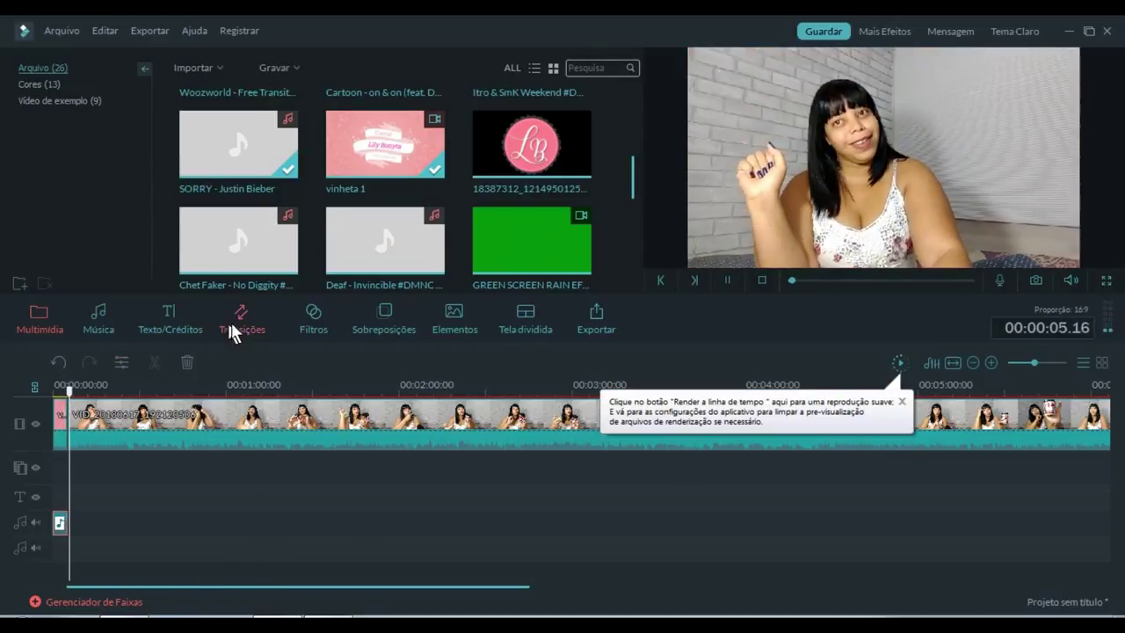
pyautogui.click(728, 280)
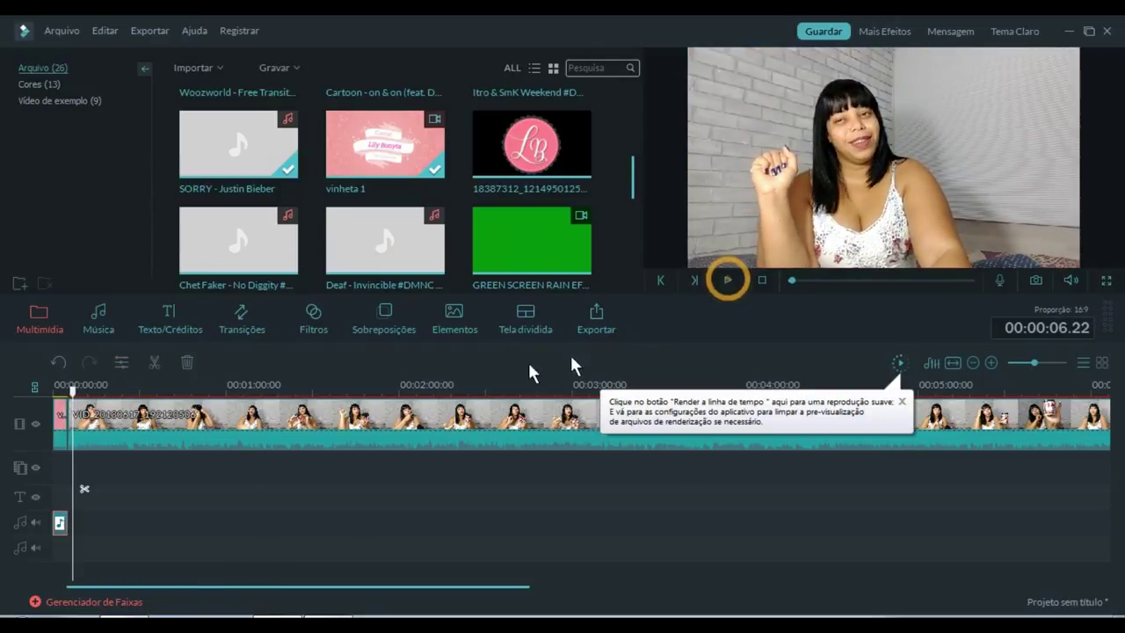
# Step: Insert the Wind transition from the Ondular & Dissolver category between the intro clip and the main recording, and play it back
pyautogui.click(235, 325)
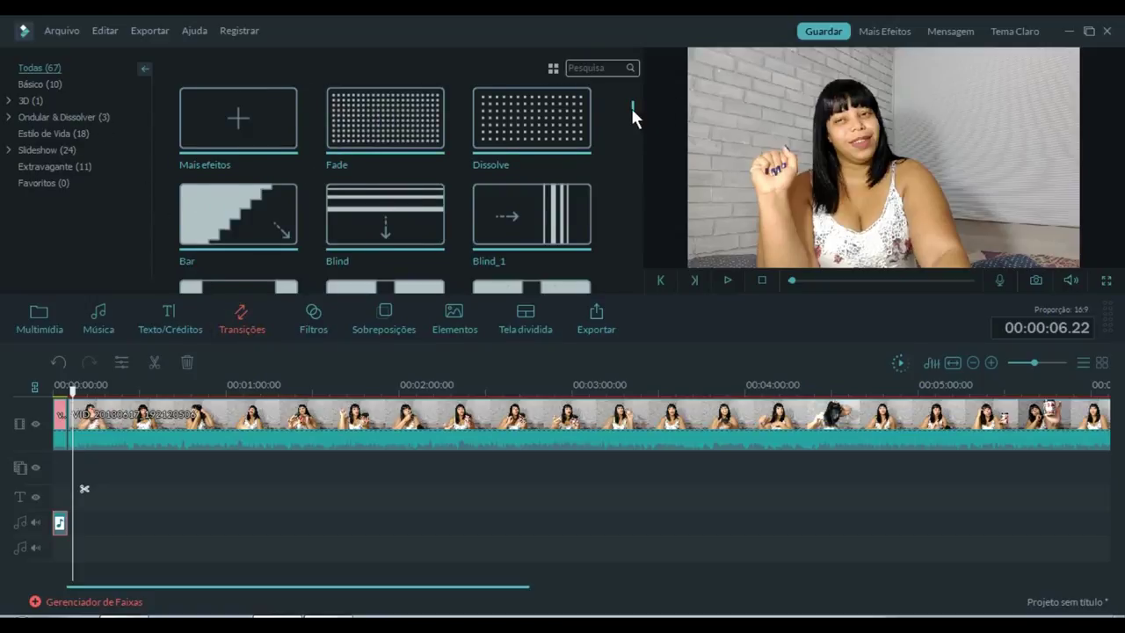
pyautogui.moveTo(632, 107)
pyautogui.mouseDown()
pyautogui.moveTo(638, 224)
pyautogui.moveTo(633, 99)
pyautogui.mouseUp()
pyautogui.click(77, 121)
pyautogui.moveTo(196, 138)
pyautogui.mouseDown()
pyautogui.moveTo(176, 221)
pyautogui.moveTo(72, 420)
pyautogui.mouseUp()
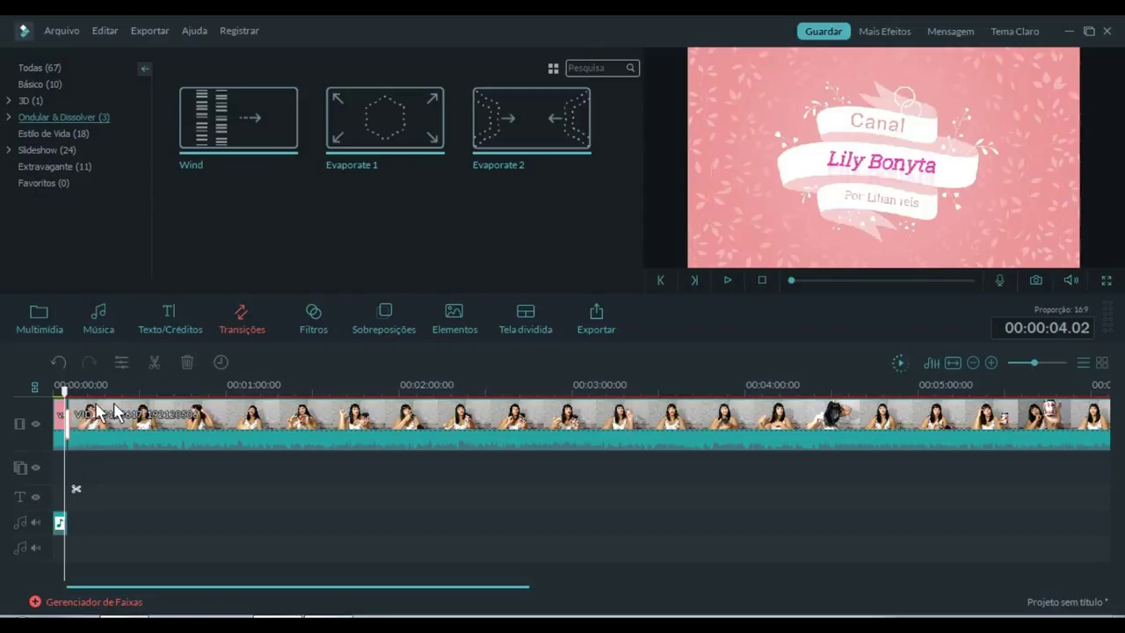
pyautogui.click(724, 280)
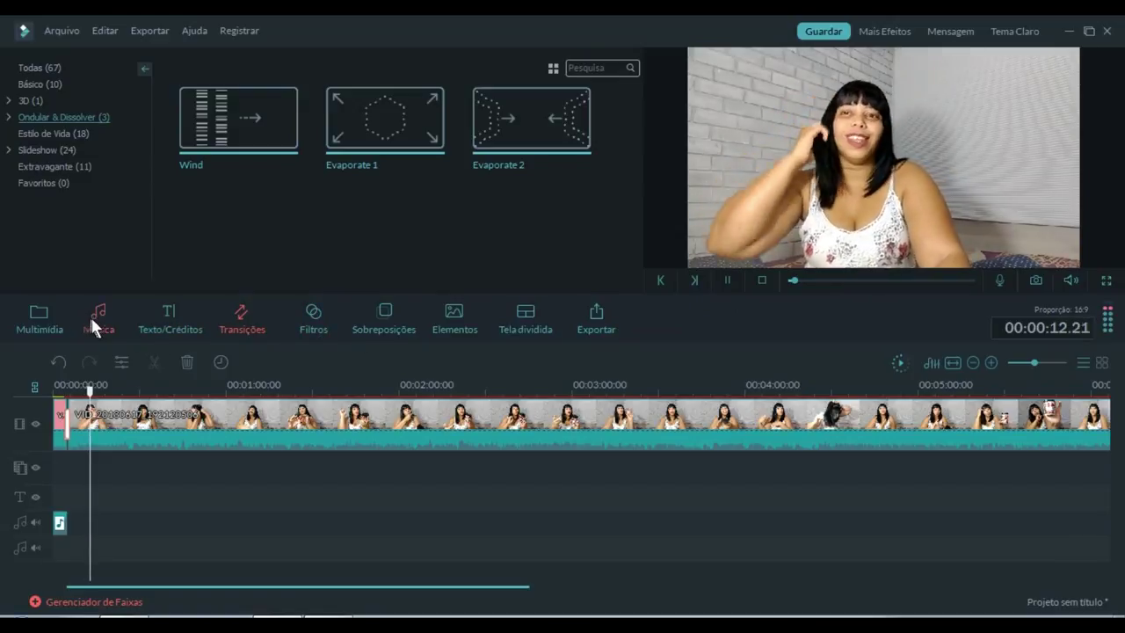
# Step: Place the CARD INSCREVA-SE GREEN SCREEN clip on the overlay track at 00:00:18.18 and preview its animation
pyautogui.click(39, 318)
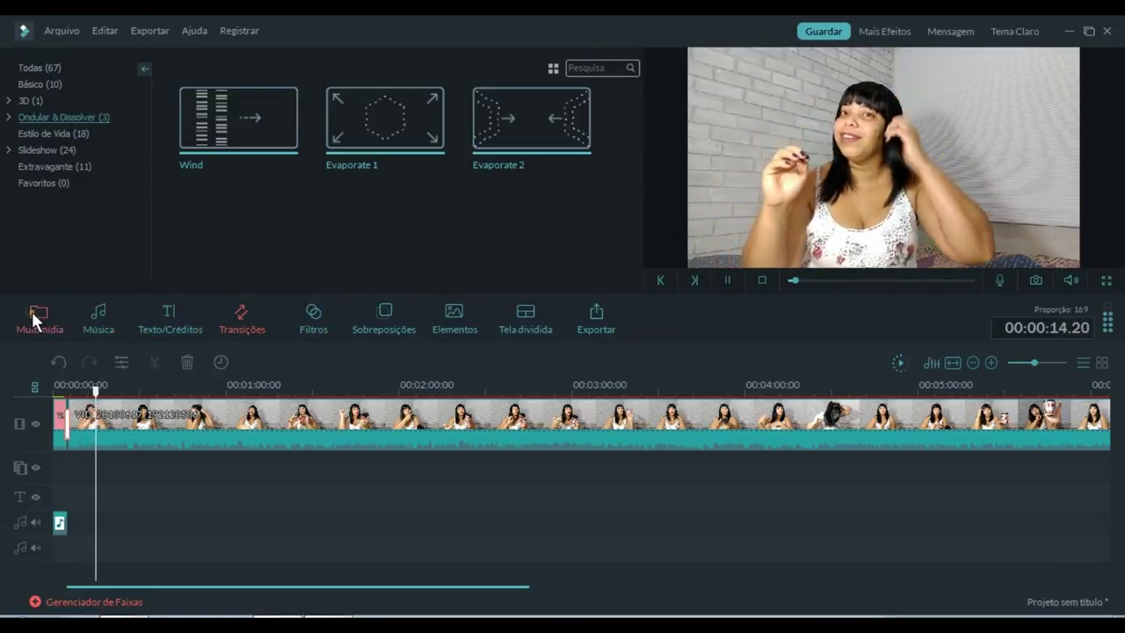
pyautogui.scroll(3, 633, 176)
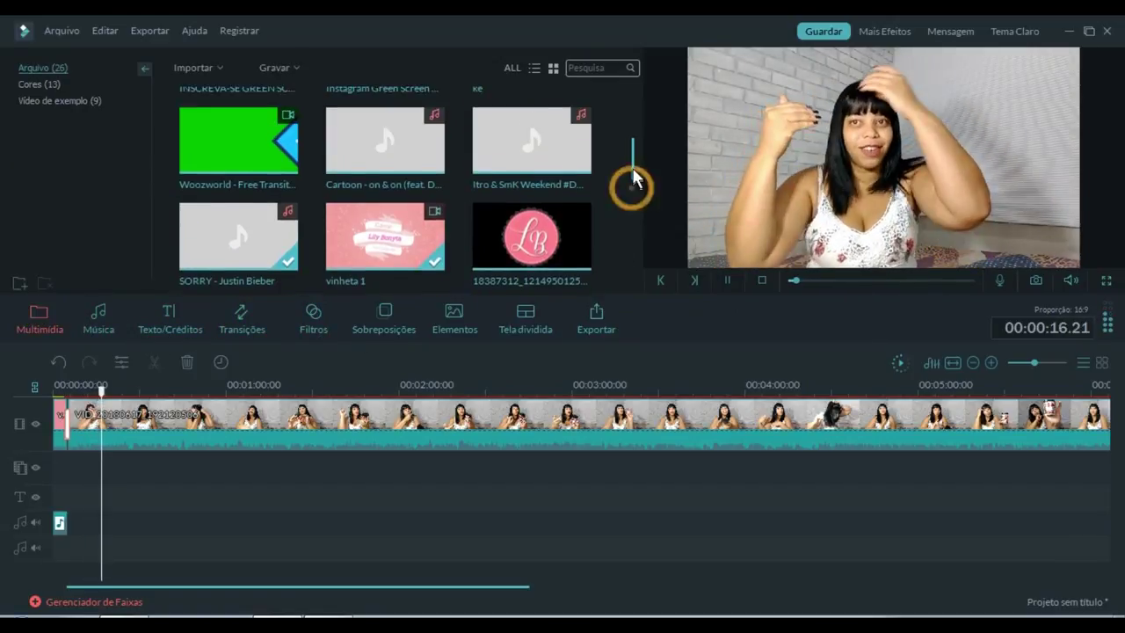
pyautogui.click(727, 279)
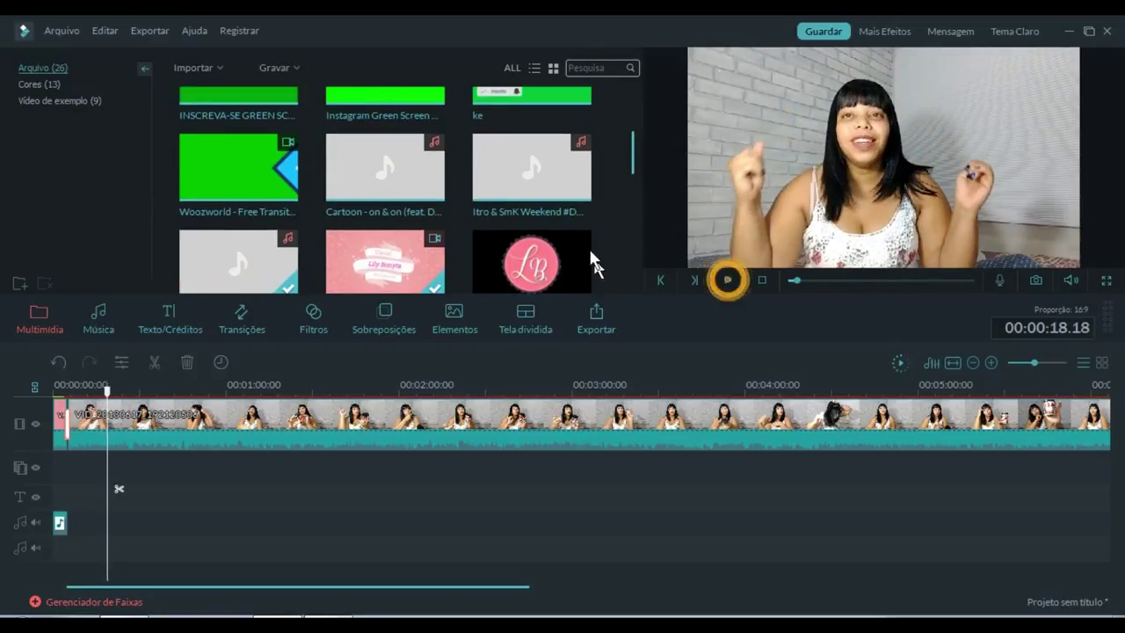
pyautogui.scroll(5, 631, 149)
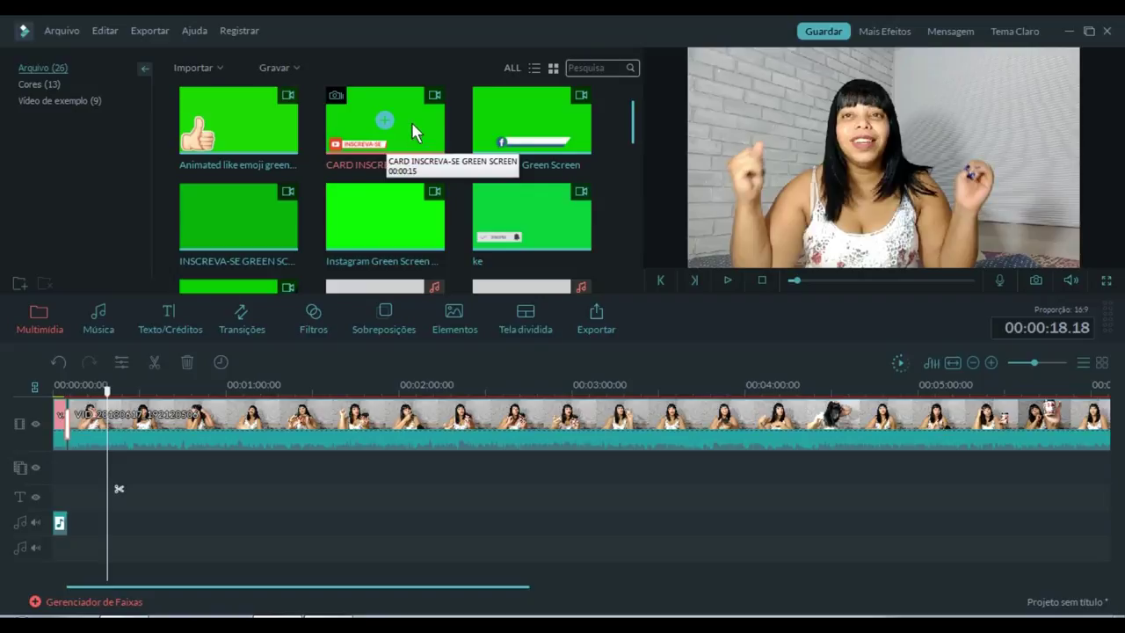
pyautogui.moveTo(411, 122); pyautogui.dragTo(120, 484)
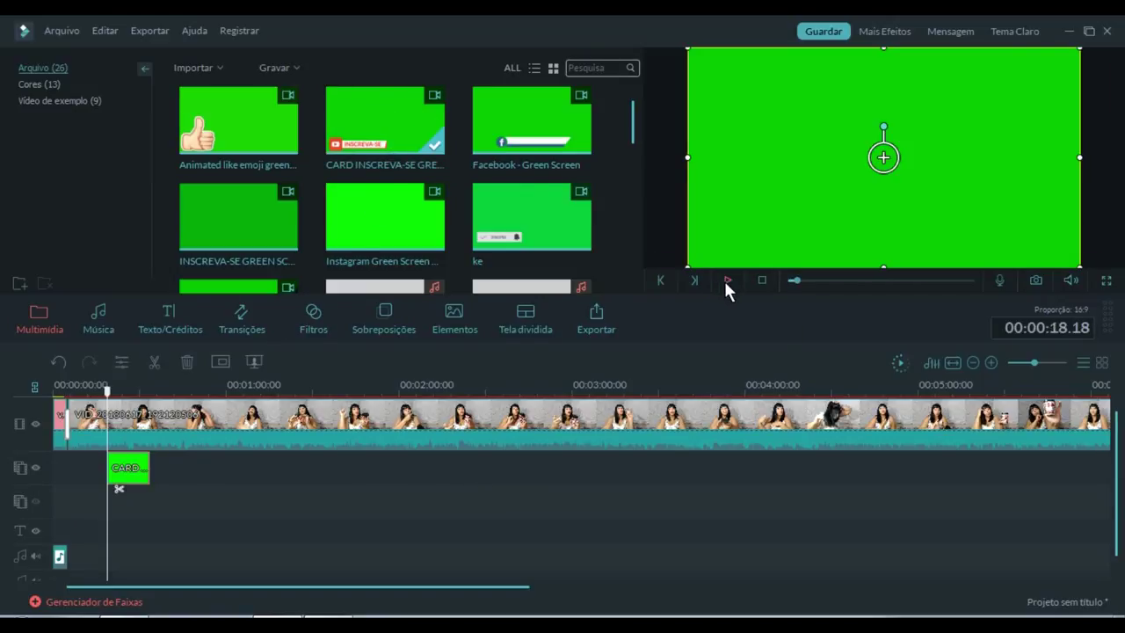
pyautogui.click(726, 280)
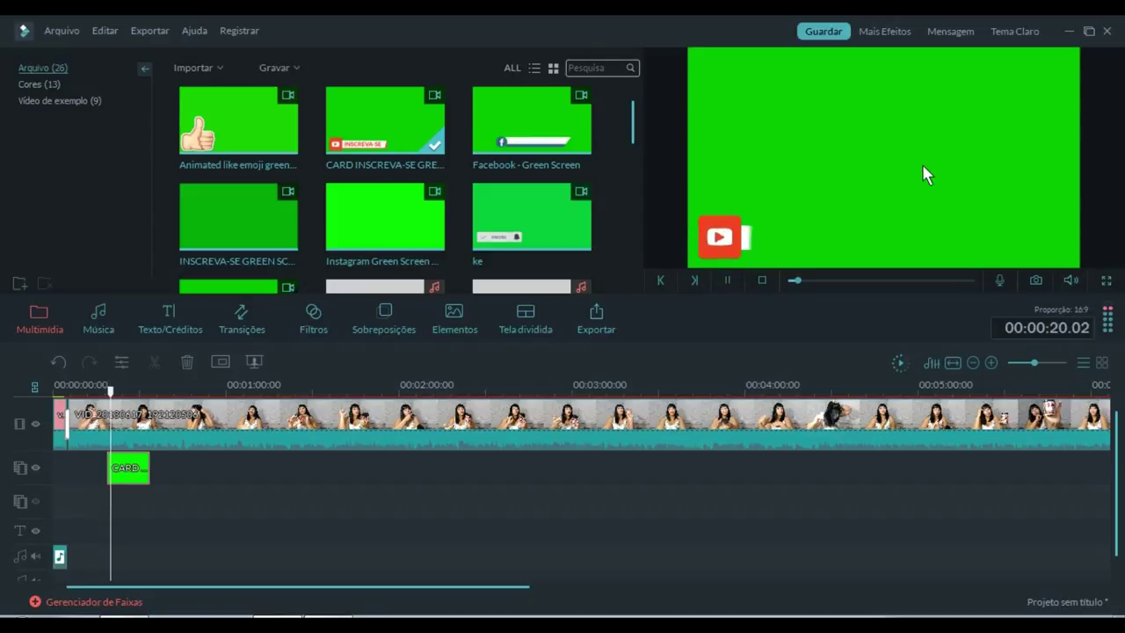
pyautogui.click(726, 280)
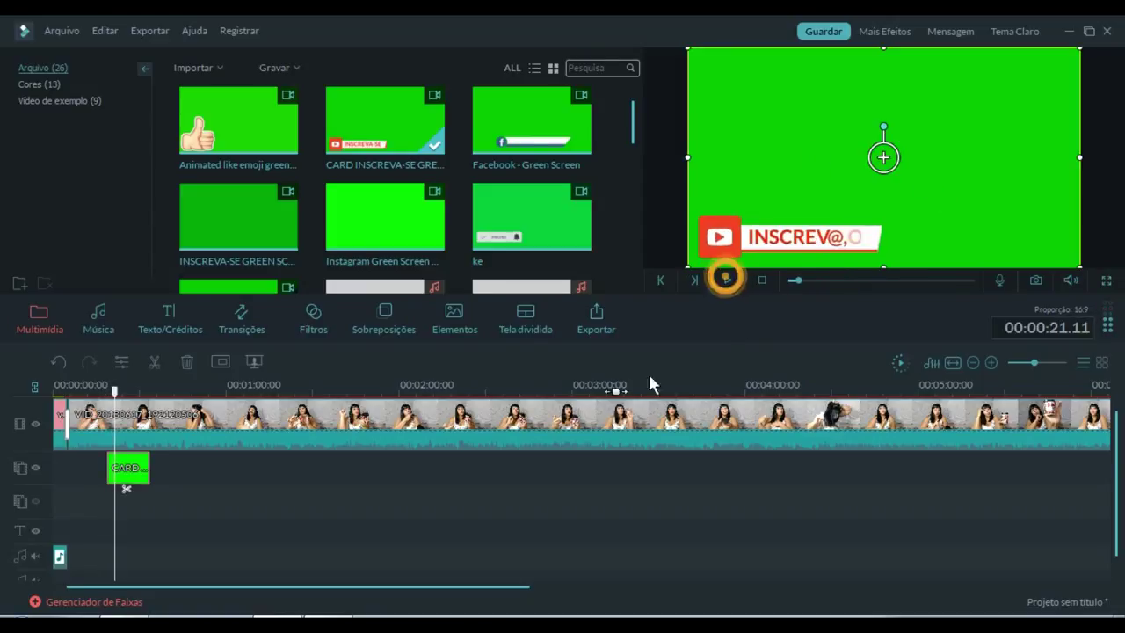
# Step: Make the subscribe card's green background transparent with the Chroma Key (Tela Verde) effect, preview it, and accept the change
pyautogui.doubleClick(134, 473)
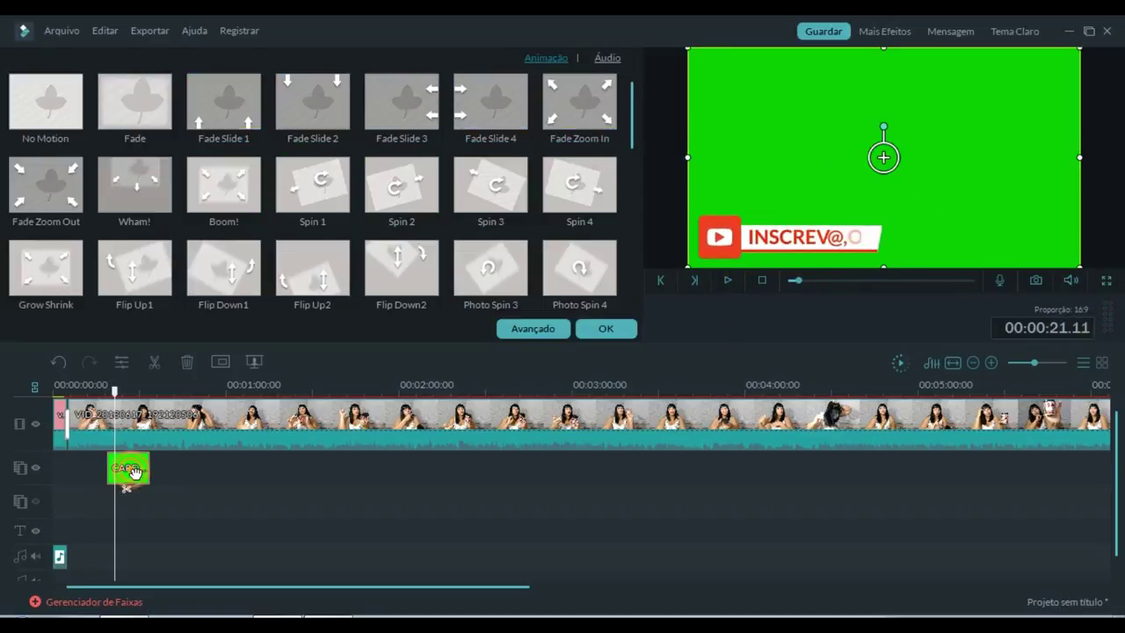
pyautogui.click(526, 329)
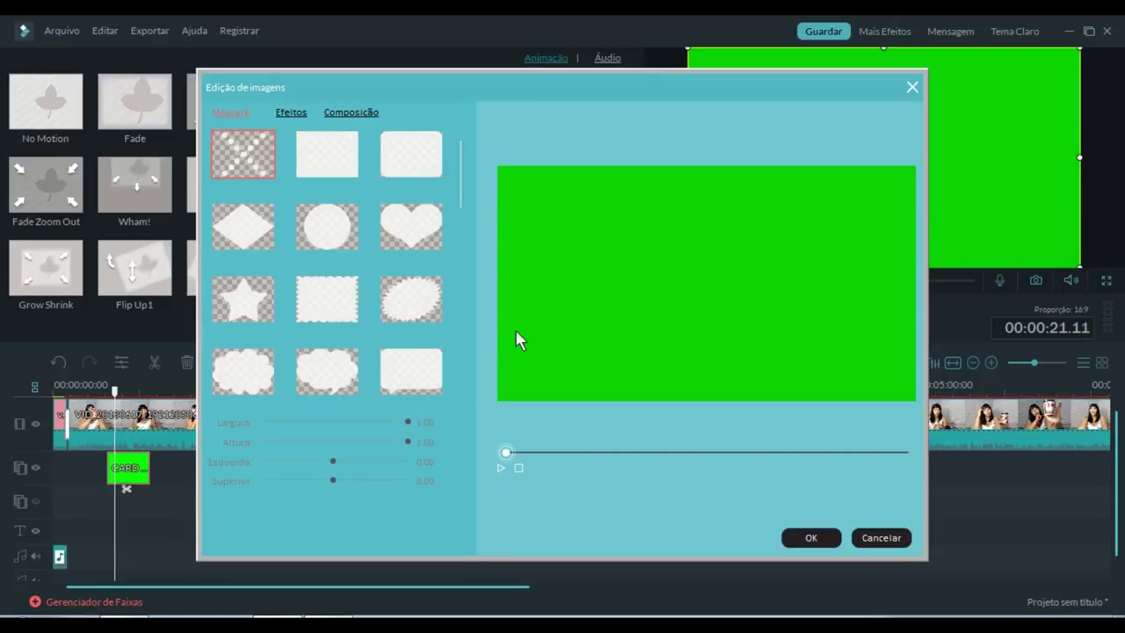
pyautogui.click(291, 112)
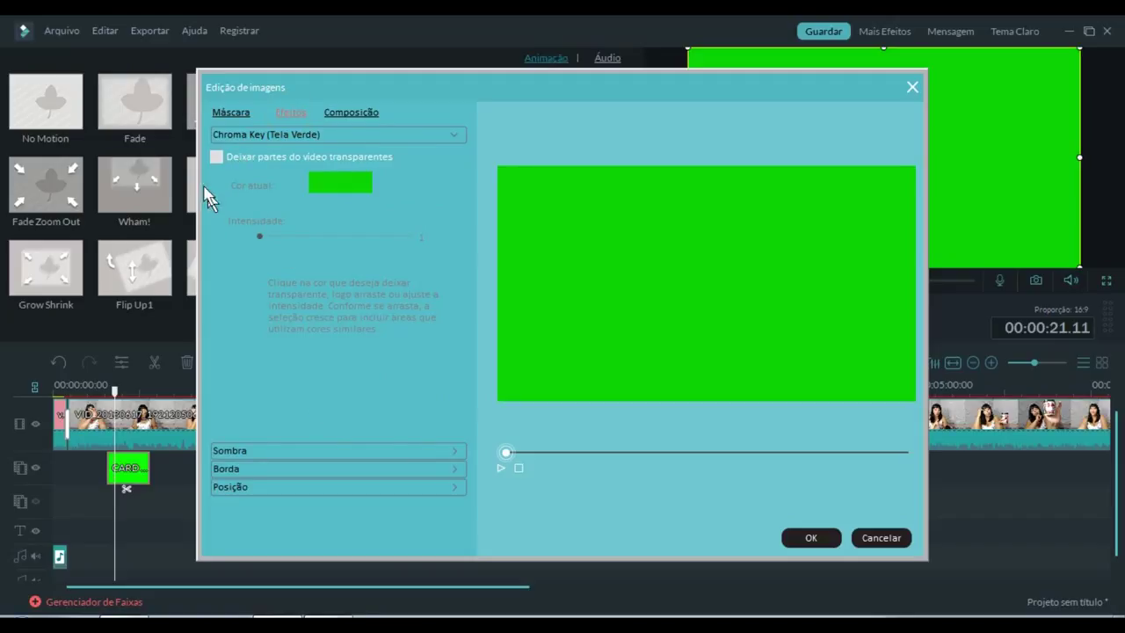
pyautogui.click(216, 158)
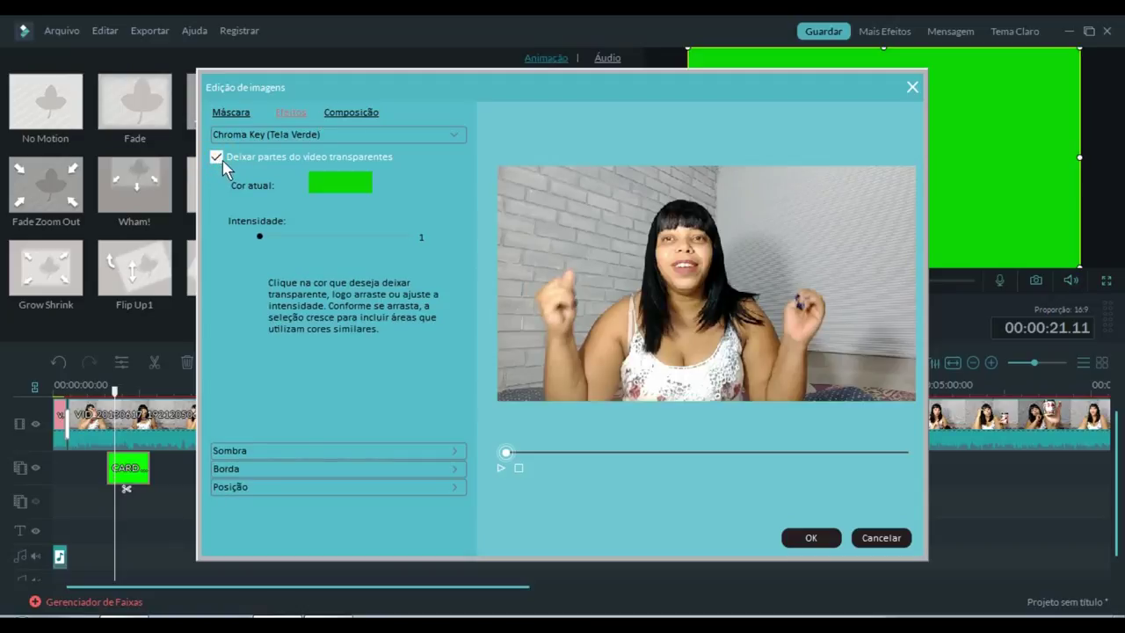
pyautogui.click(216, 158)
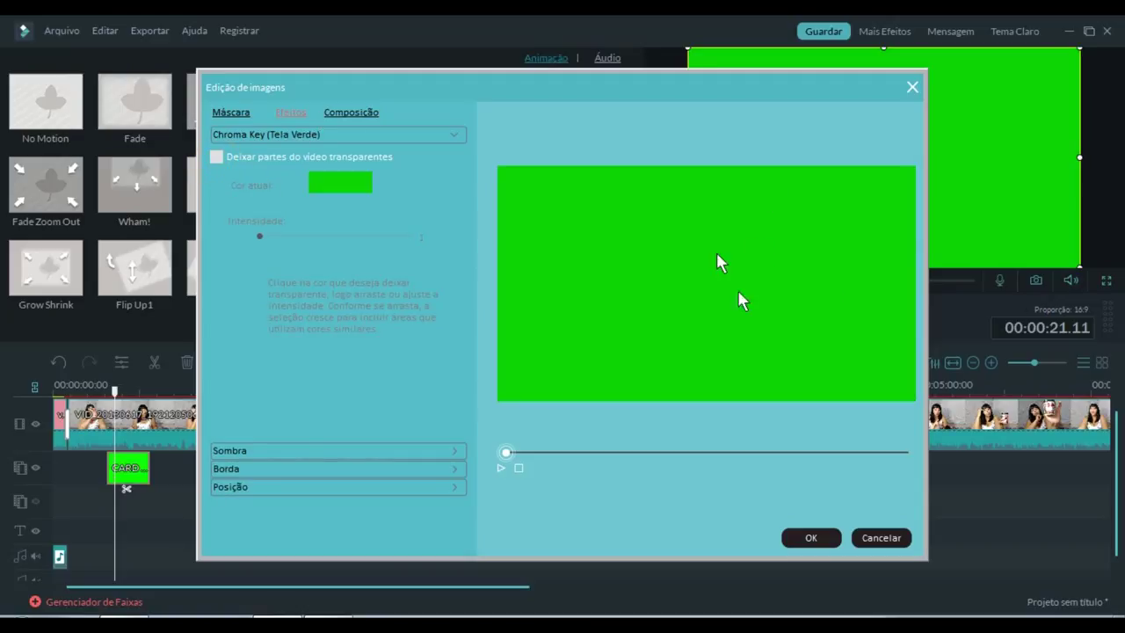
pyautogui.click(216, 158)
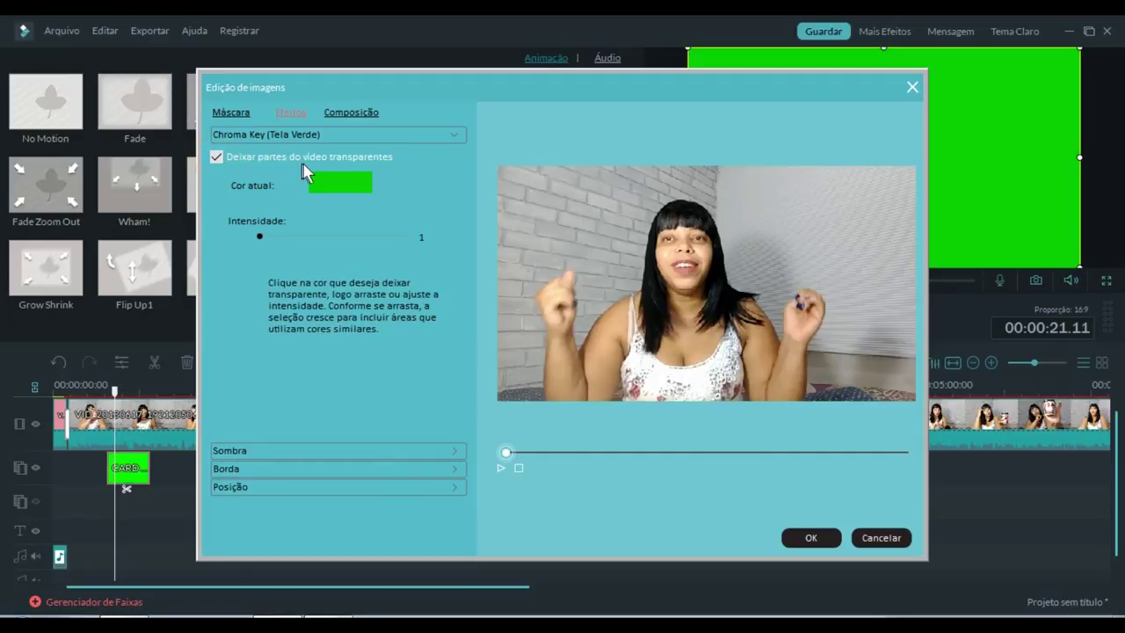
pyautogui.click(502, 468)
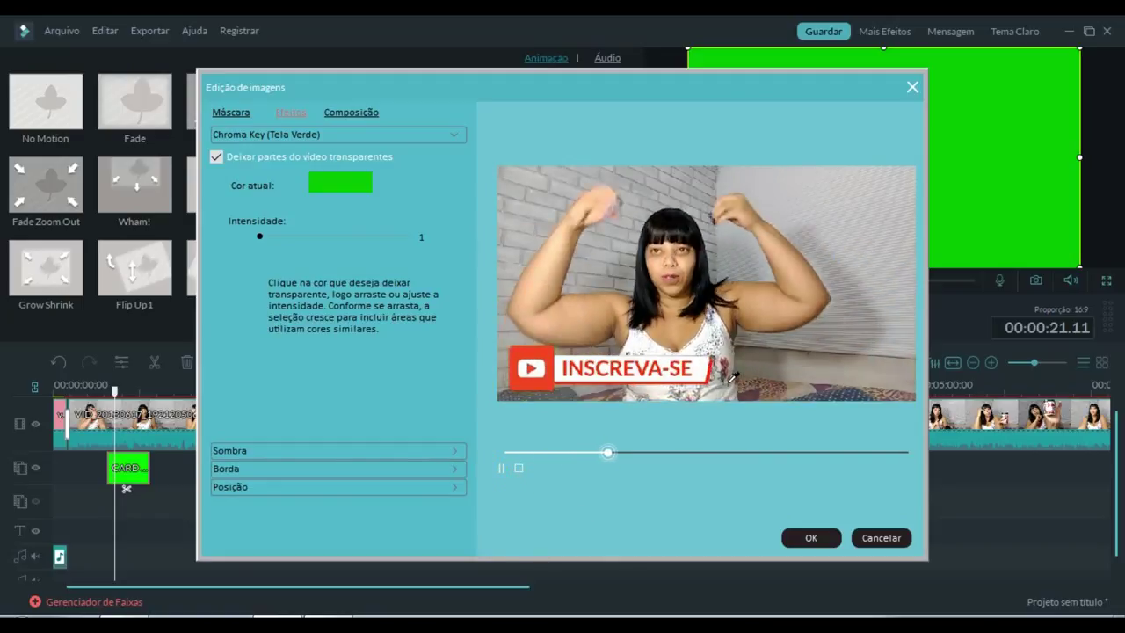
pyautogui.click(806, 538)
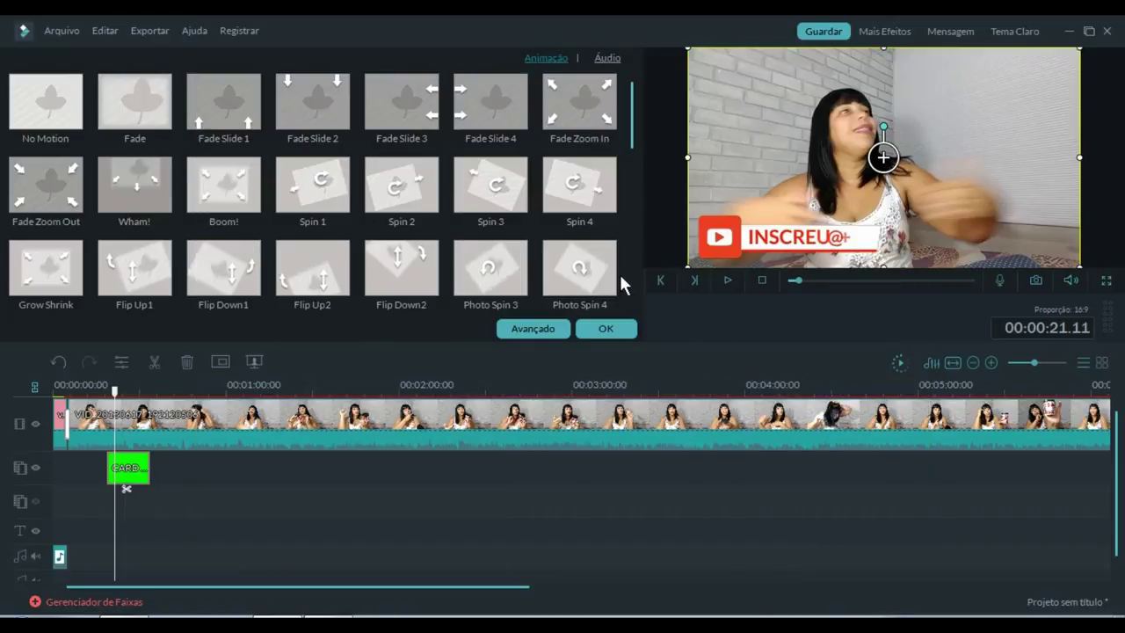
# Step: Close the subscribe card's clip editing and play back the card over the main recording
pyautogui.click(606, 331)
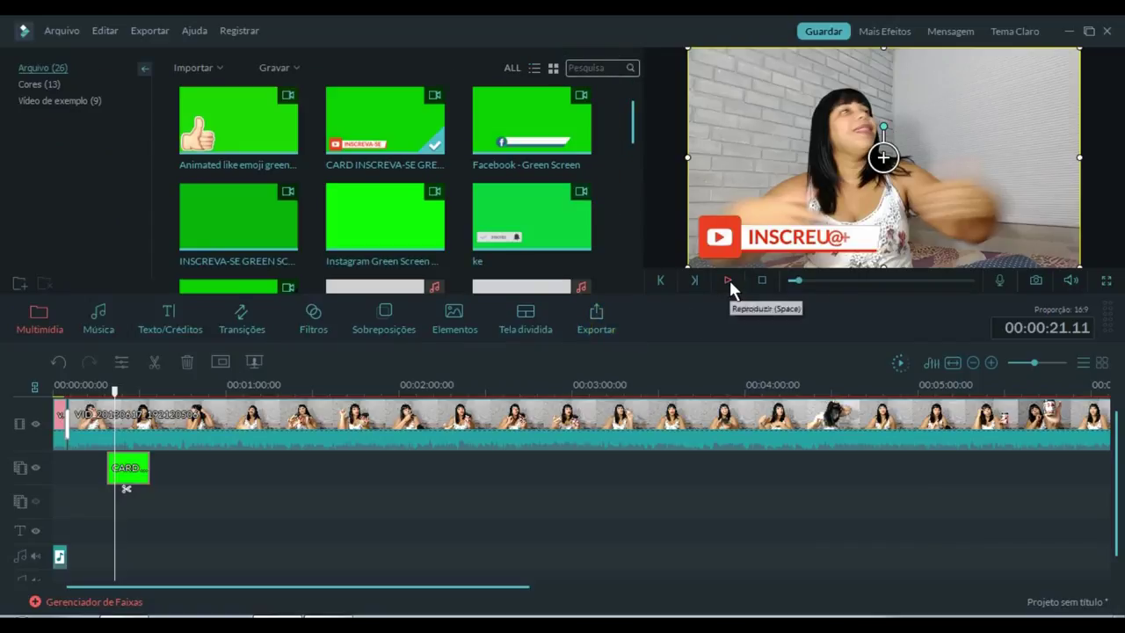
pyautogui.moveTo(1083, 60); pyautogui.dragTo(1120, 47)
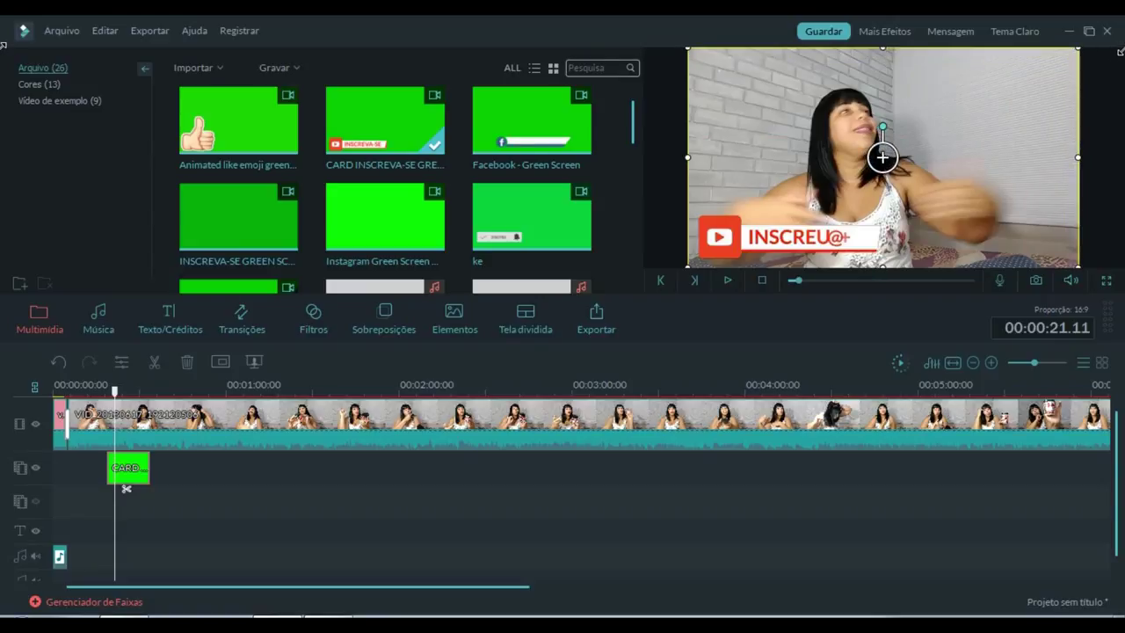
pyautogui.click(726, 280)
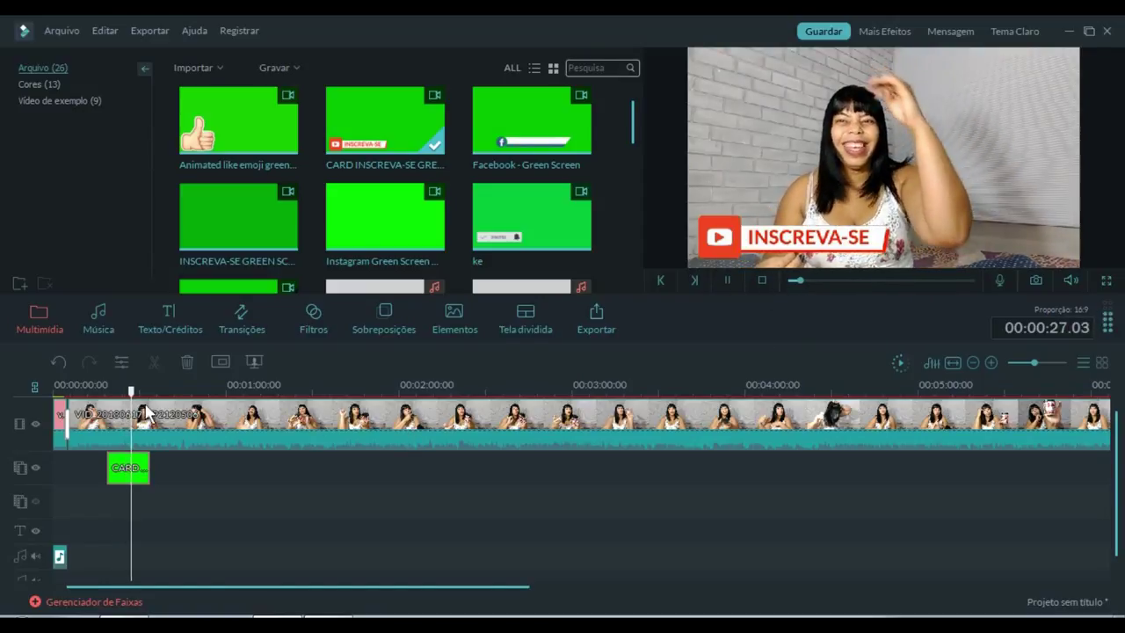
# Step: Place the selo-liberado-f seal image on the first overlay track at 00:01:43.03
pyautogui.moveTo(139, 394); pyautogui.dragTo(283, 429)
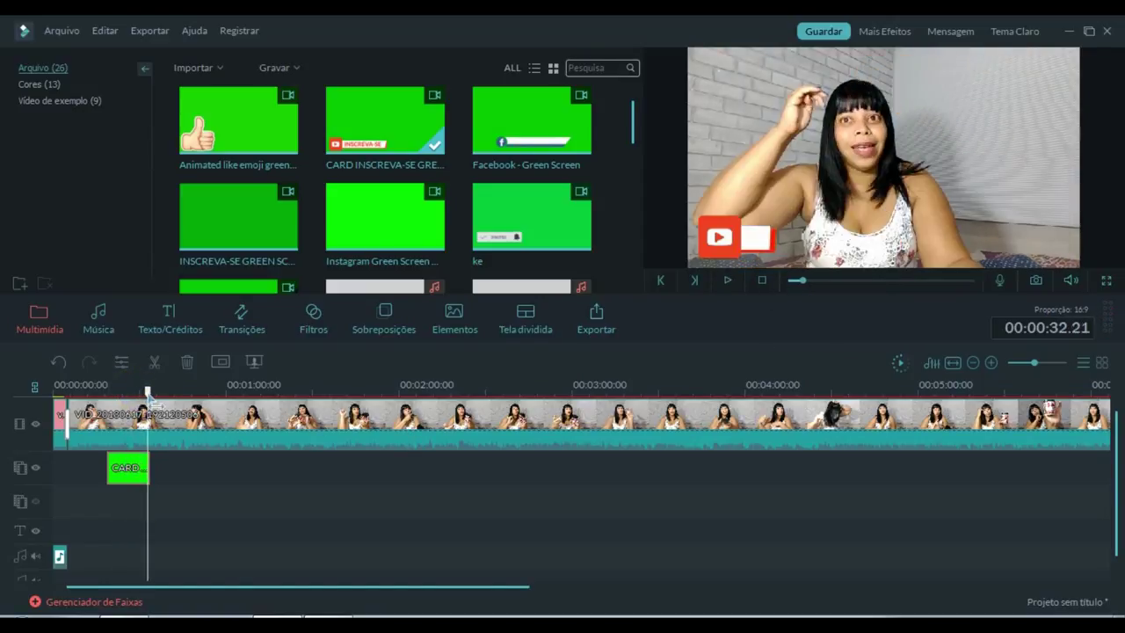
pyautogui.press('space')
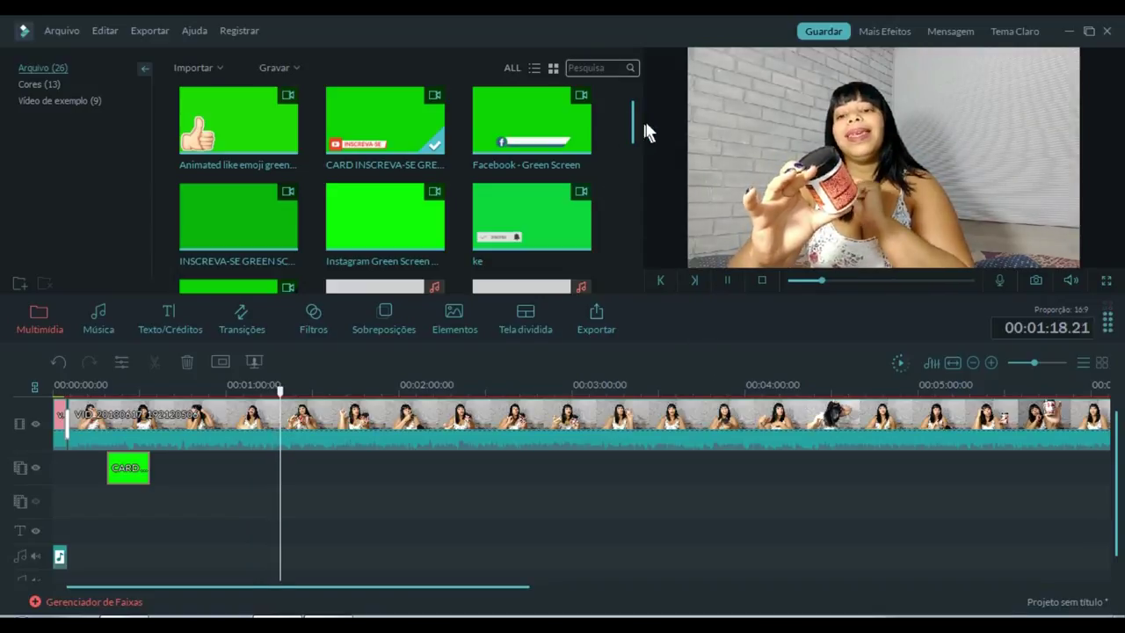
pyautogui.moveTo(632, 132); pyautogui.dragTo(629, 239)
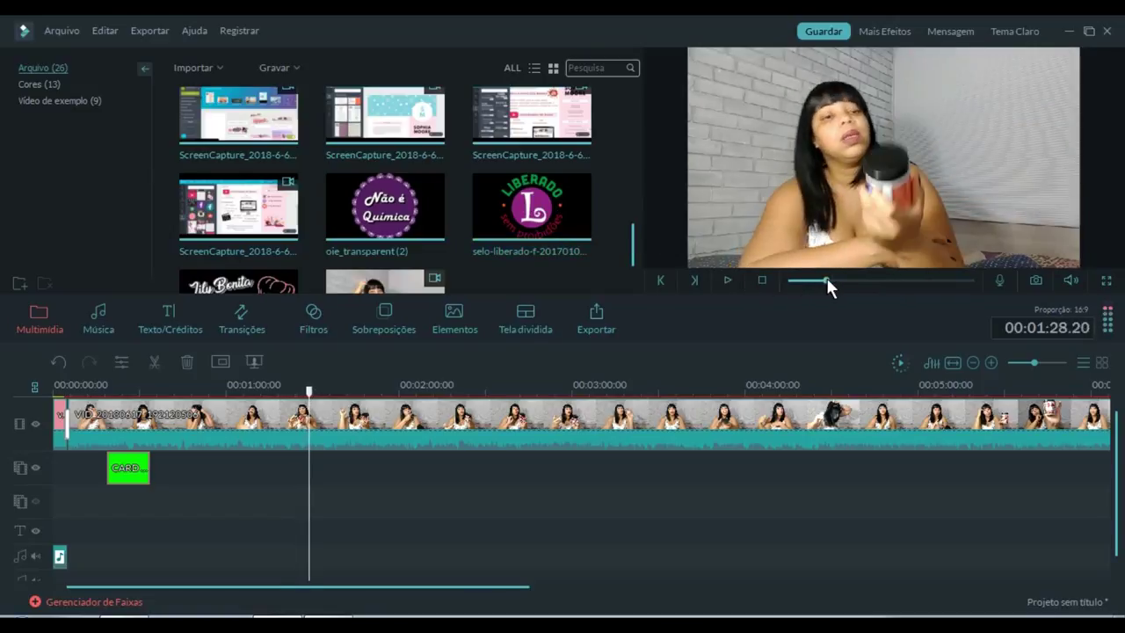
pyautogui.moveTo(827, 280); pyautogui.dragTo(827, 277)
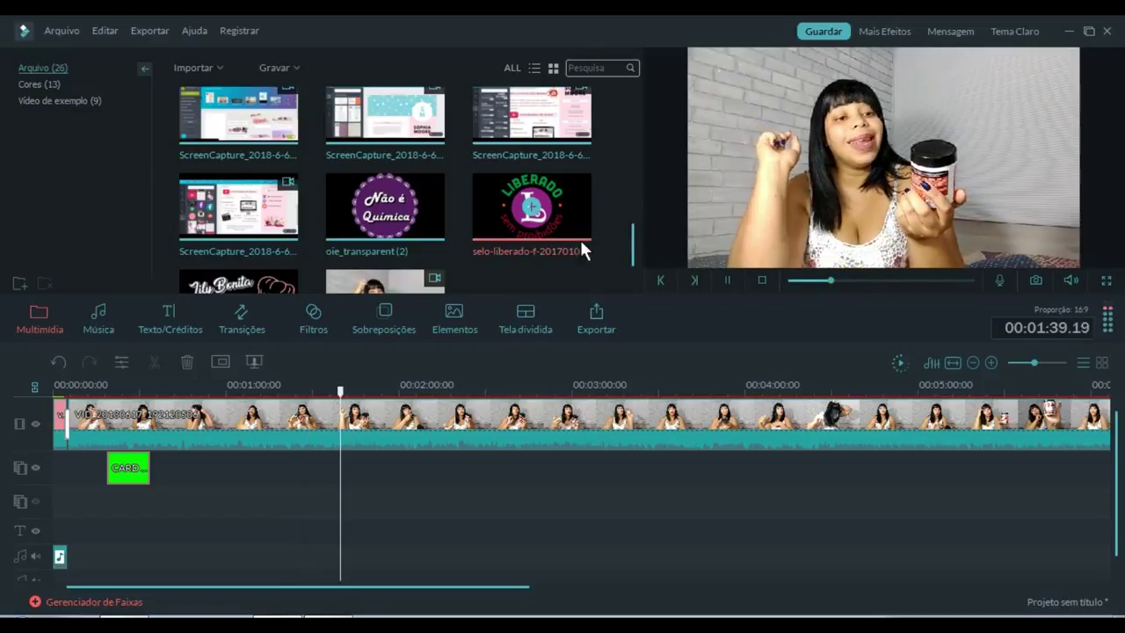
pyautogui.click(566, 194)
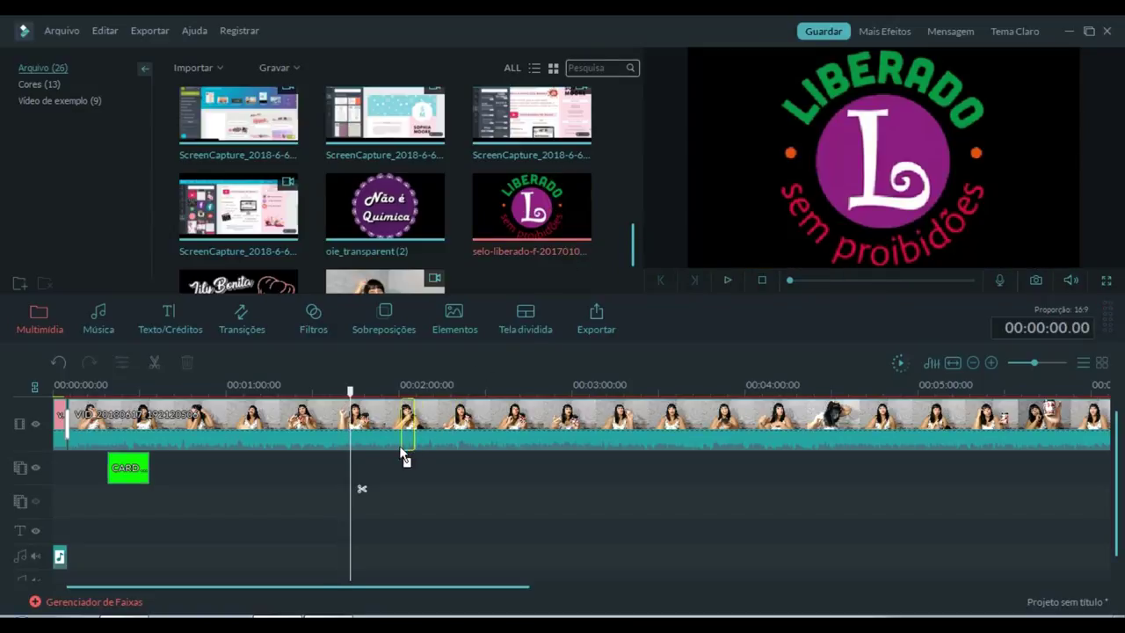
pyautogui.moveTo(356, 476); pyautogui.dragTo(357, 477)
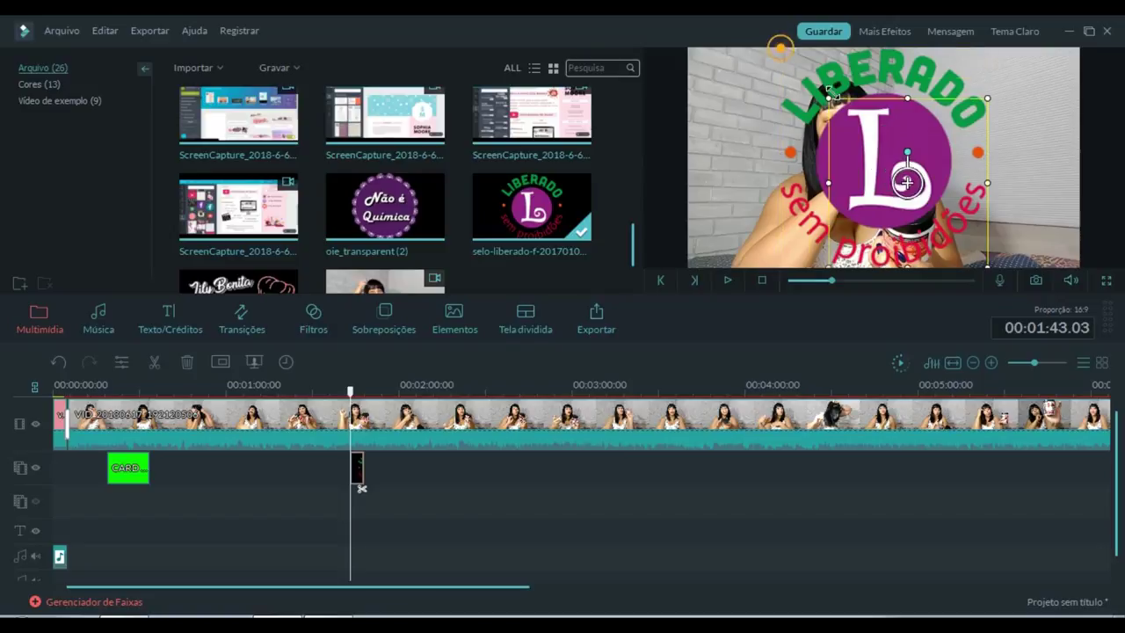
# Step: Shrink the seal into the upper-right corner of the video frame and extend its duration to 00:07:24.10
pyautogui.moveTo(947, 222); pyautogui.dragTo(1011, 108)
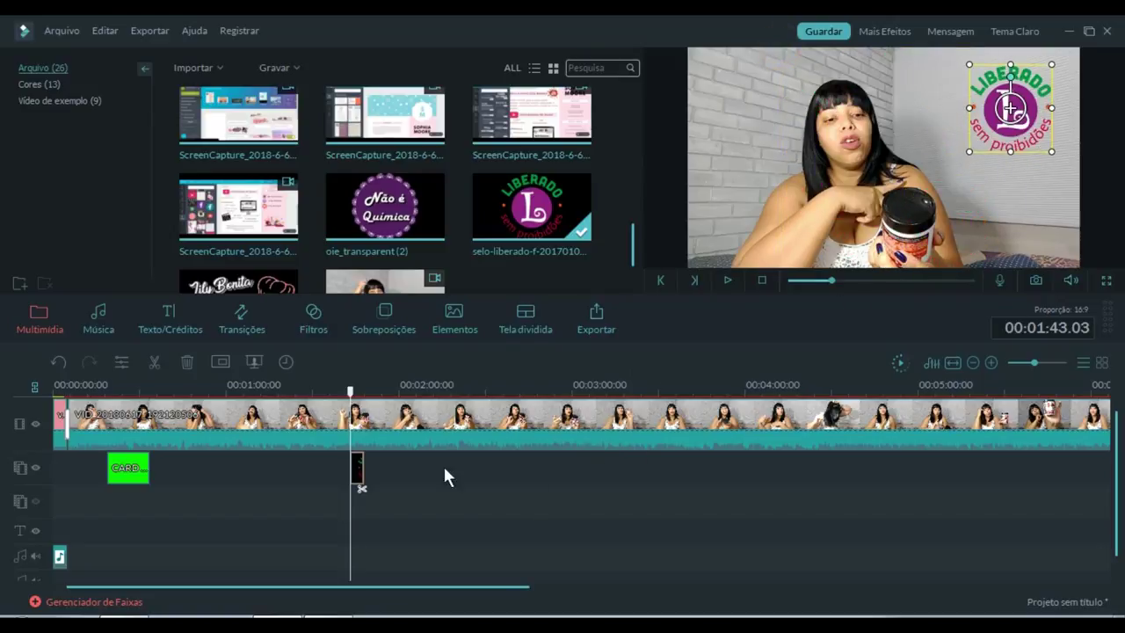
pyautogui.moveTo(363, 463); pyautogui.dragTo(742, 486)
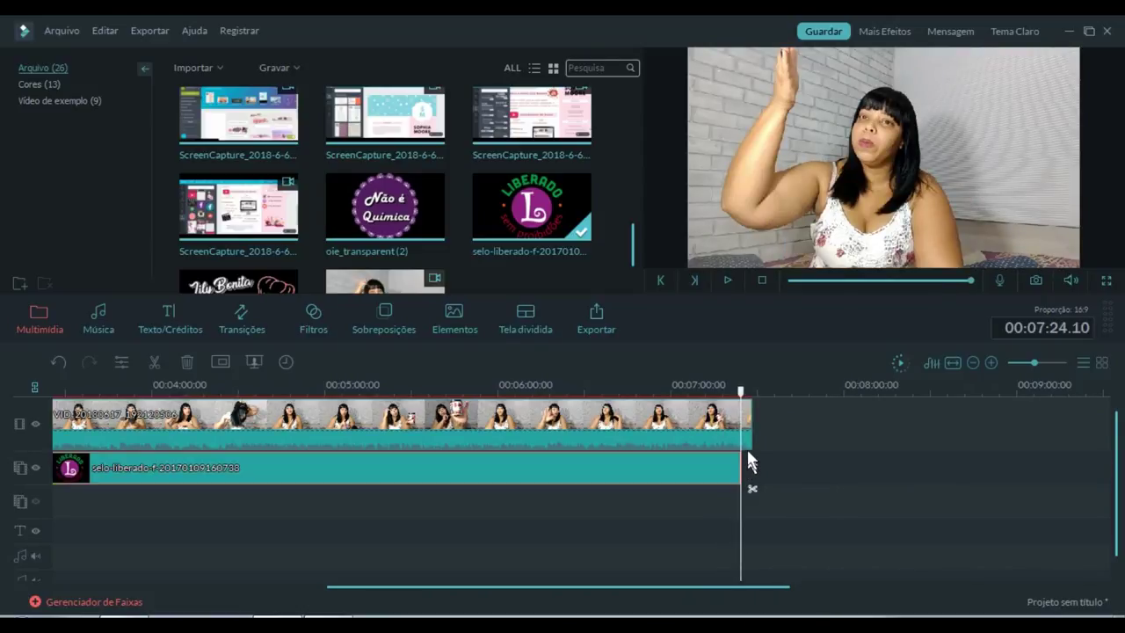
# Step: Split the main recording at 00:07:26.16 and delete the leftover piece after the cut
pyautogui.click(749, 436)
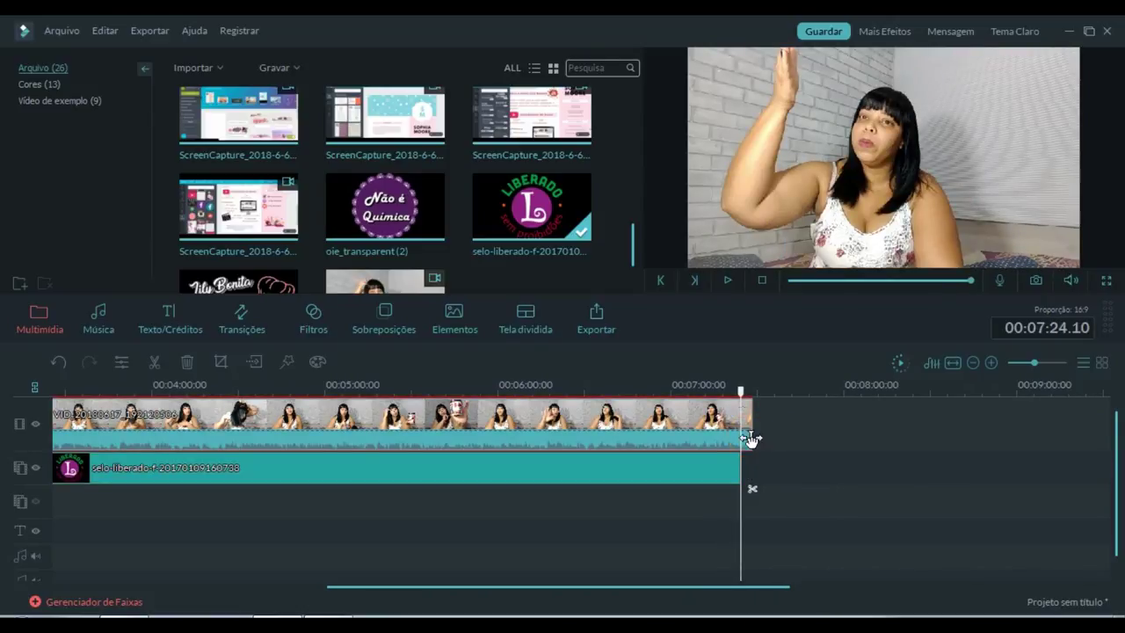
pyautogui.press('space')
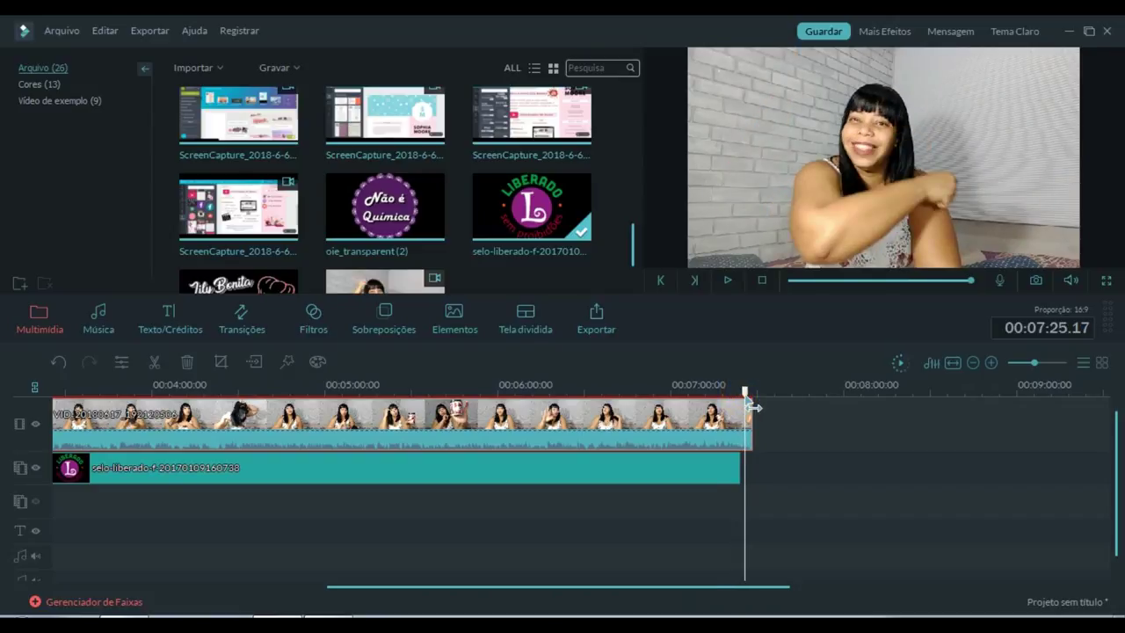
pyautogui.click(726, 280)
pyautogui.moveTo(749, 398); pyautogui.dragTo(744, 395)
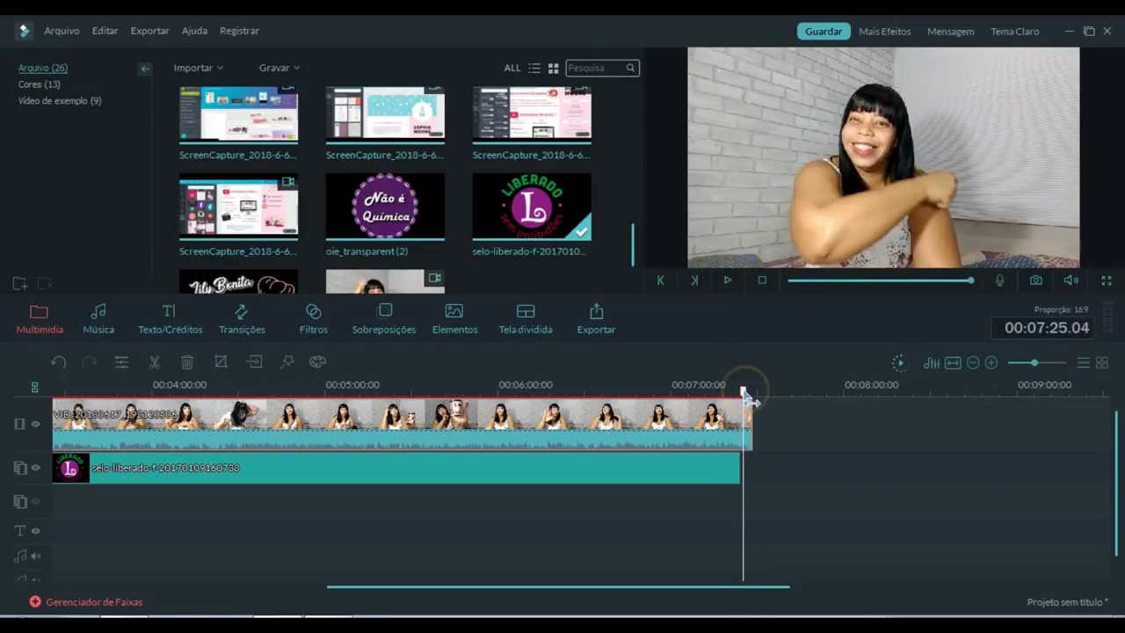
pyautogui.click(727, 280)
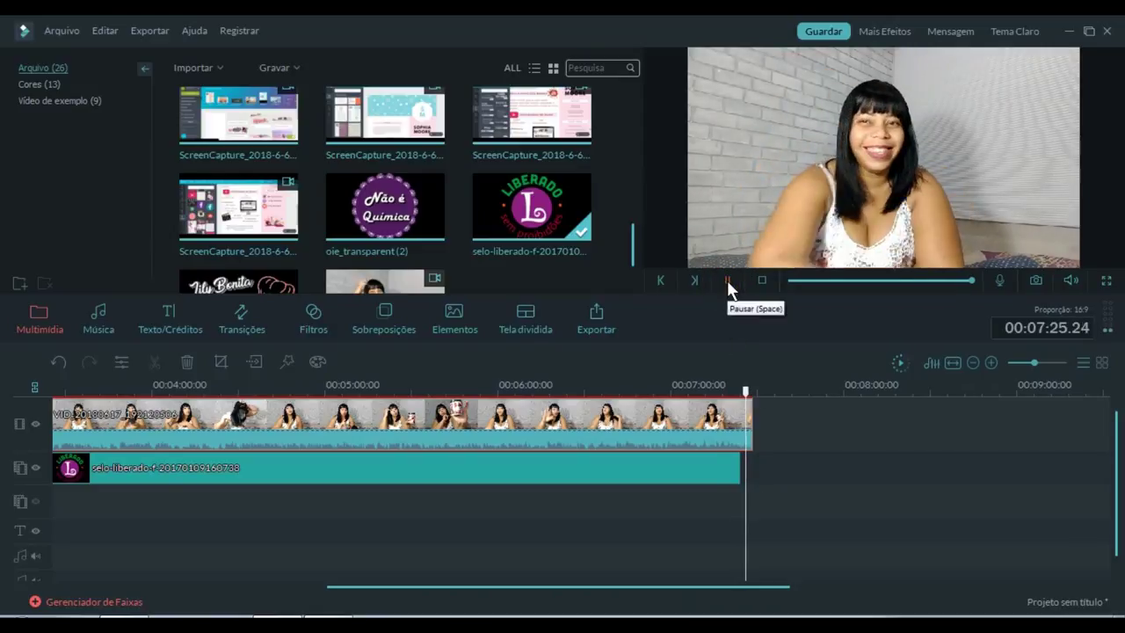
pyautogui.click(727, 280)
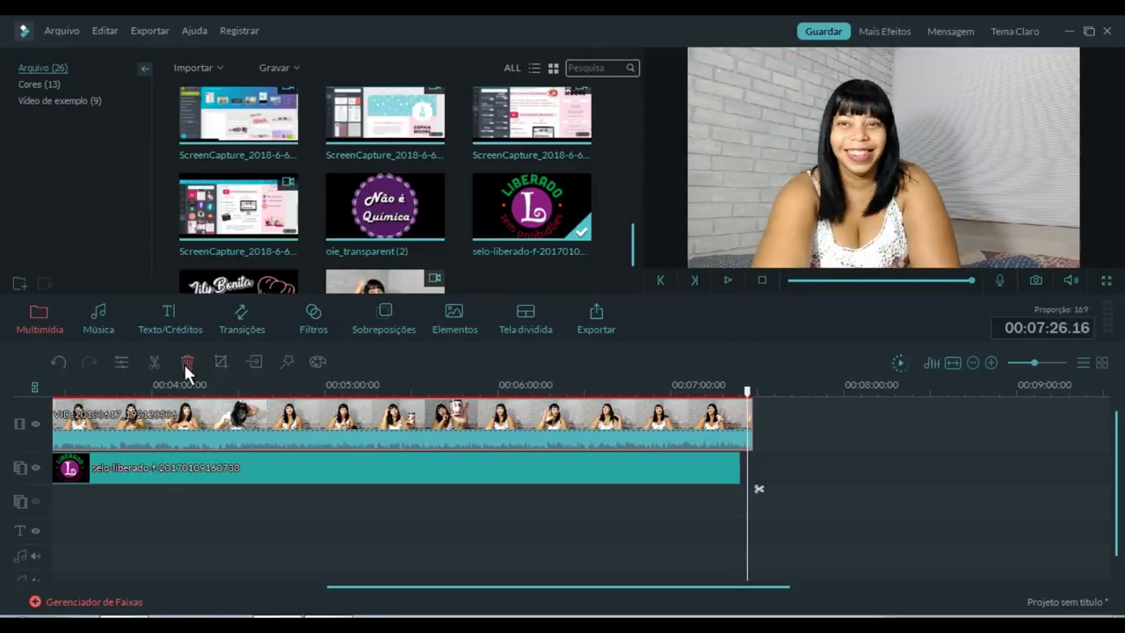
pyautogui.click(154, 363)
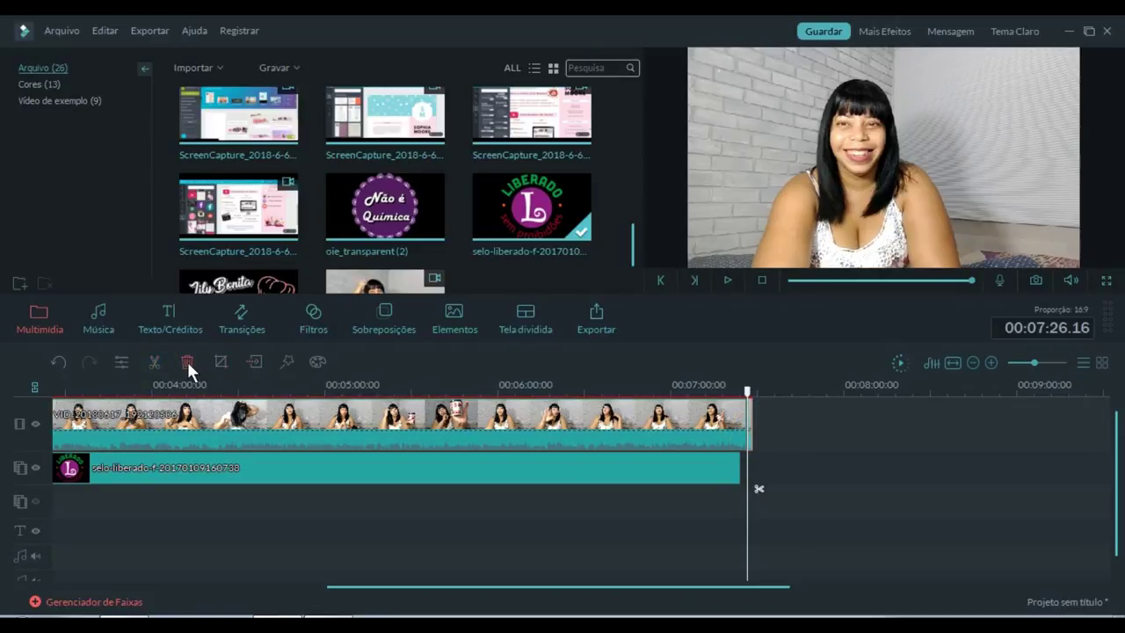
pyautogui.click(188, 363)
# Step: Extend the seal image to the end of the main recording and play back from 00:06:59.17
pyautogui.click(729, 475)
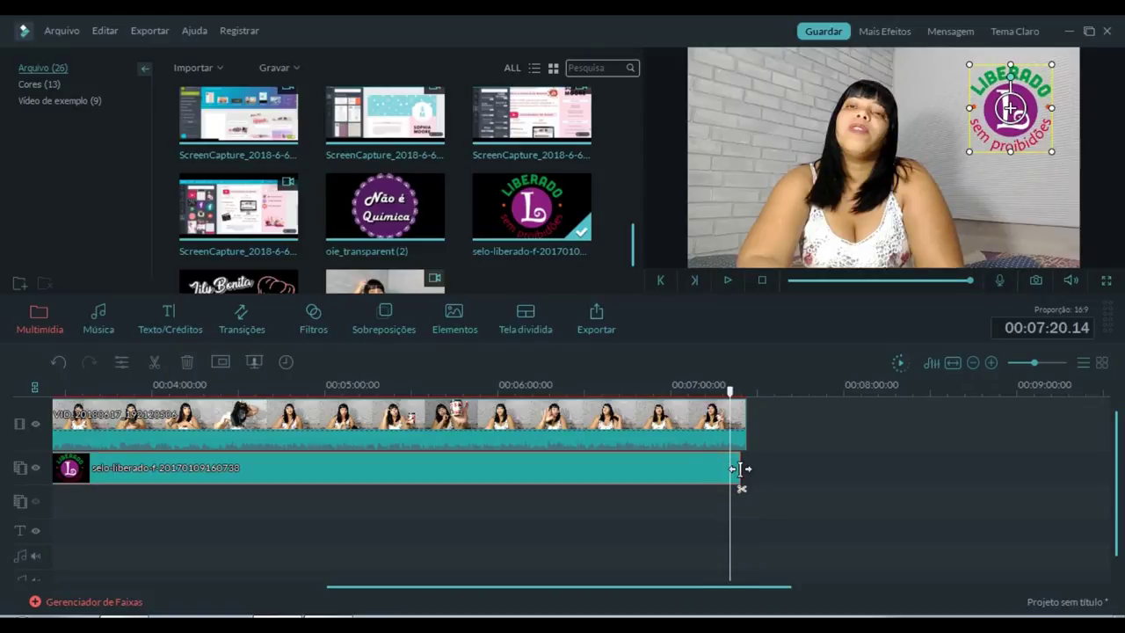
pyautogui.moveTo(741, 469); pyautogui.dragTo(746, 467)
pyautogui.moveTo(746, 389); pyautogui.dragTo(669, 396)
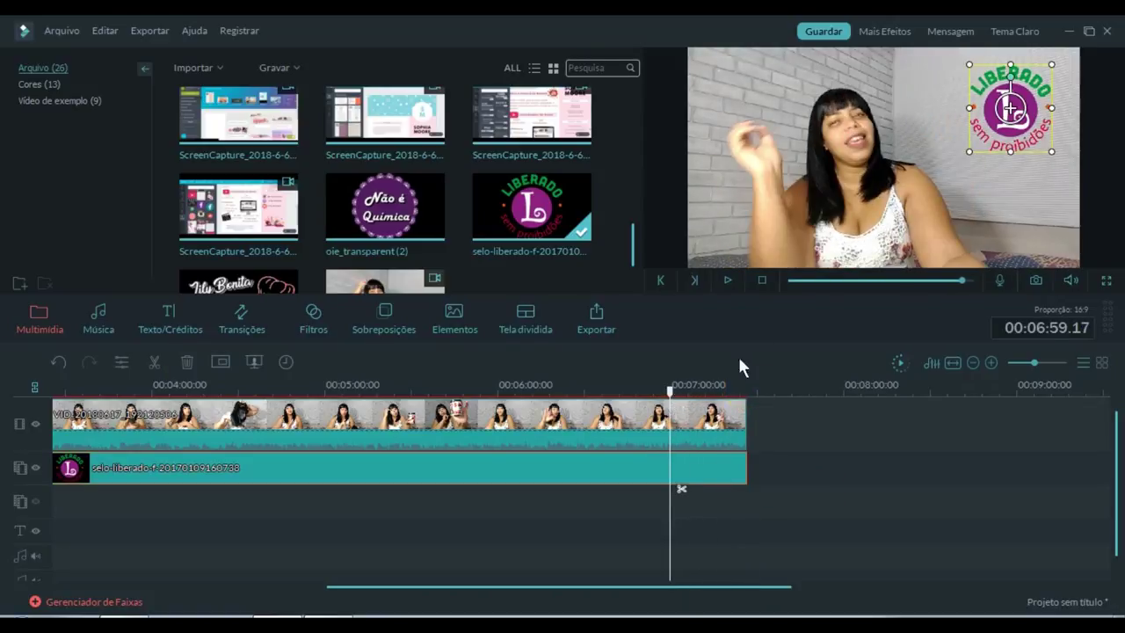
pyautogui.click(726, 280)
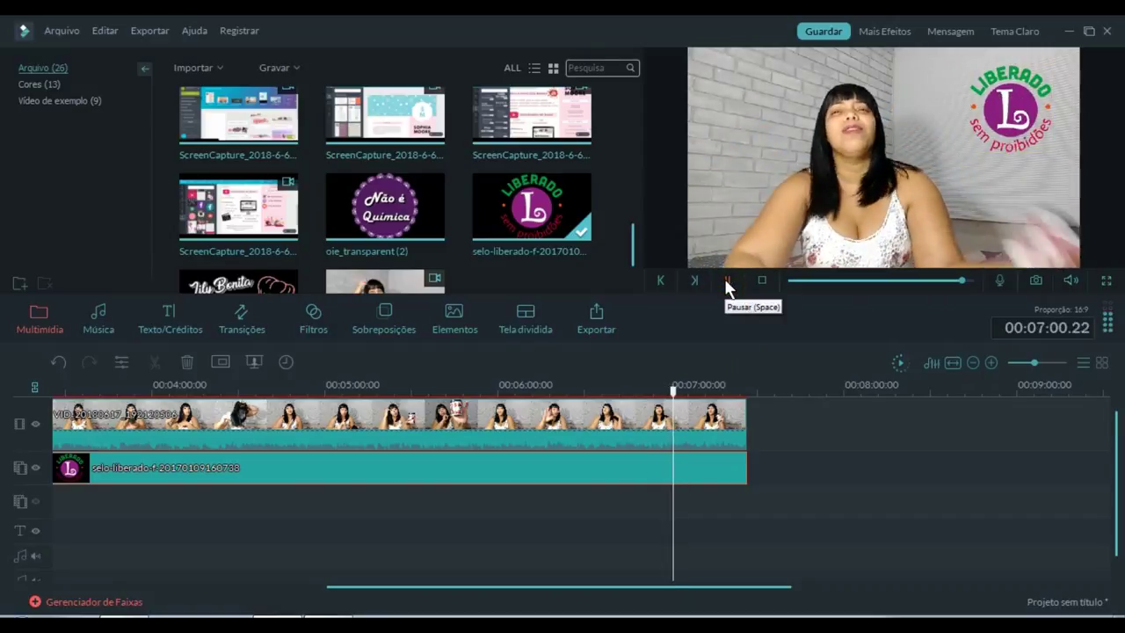
pyautogui.click(726, 281)
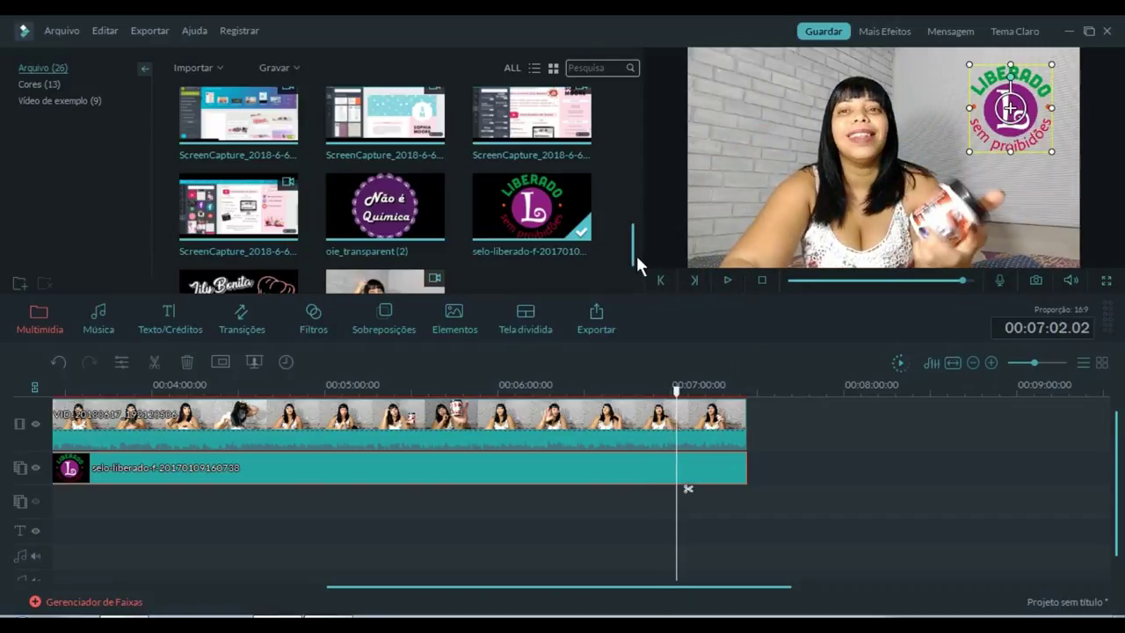
# Step: Place the INSCREVA-SE green-screen clip on the second overlay track at 00:07:02.02
pyautogui.moveTo(636, 254); pyautogui.dragTo(630, 132)
pyautogui.moveTo(260, 227)
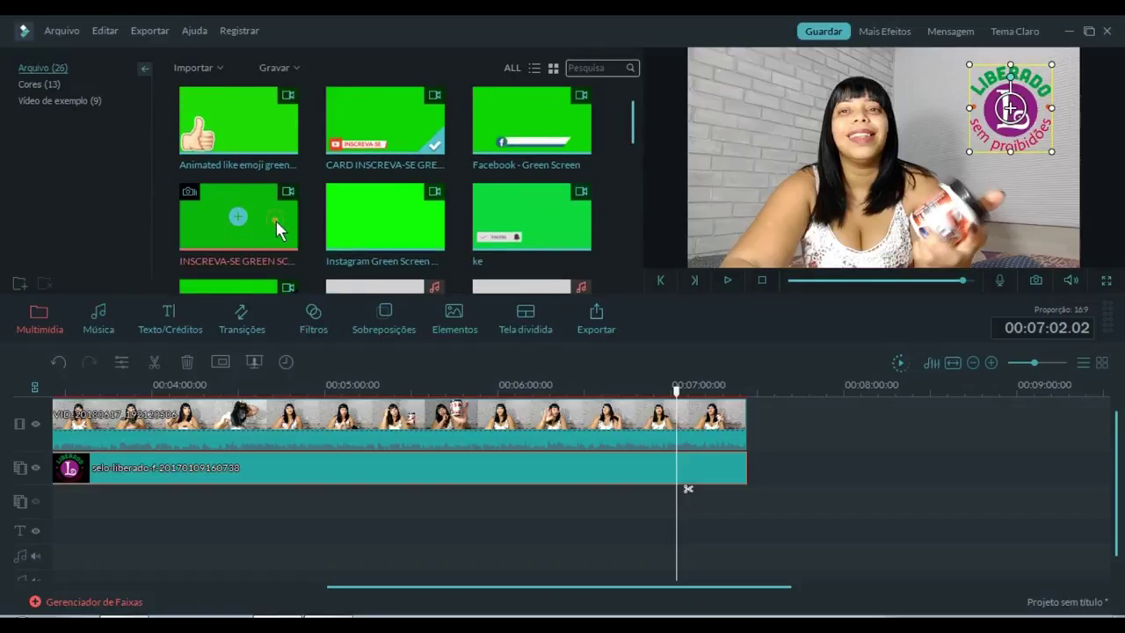
pyautogui.moveTo(278, 231); pyautogui.dragTo(614, 448)
pyautogui.moveTo(684, 507); pyautogui.dragTo(686, 508)
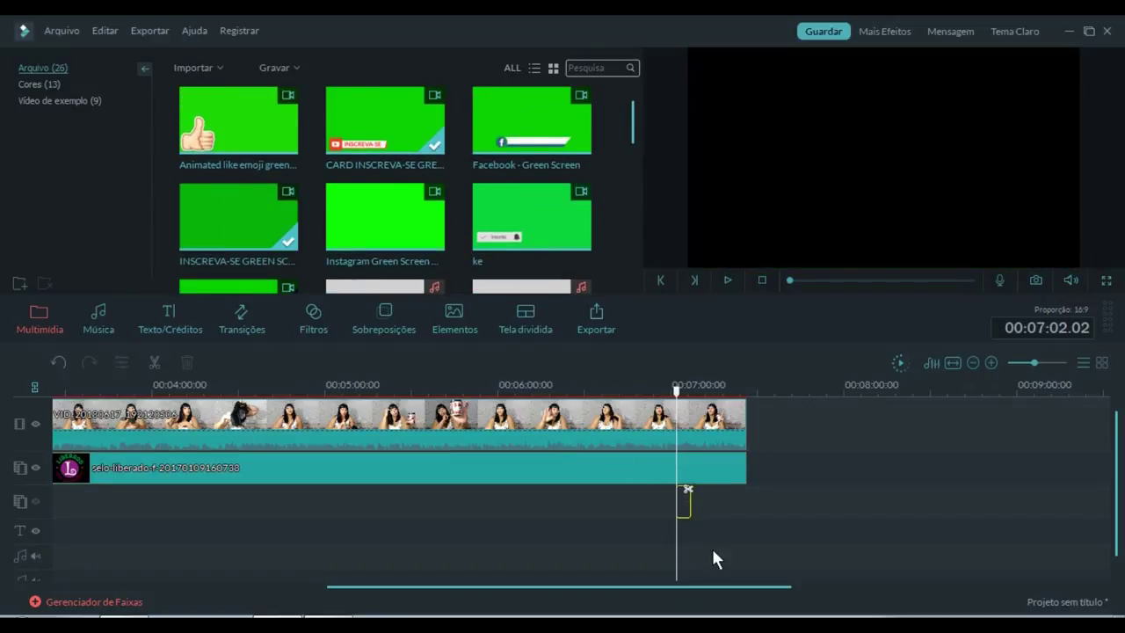
# Step: Make the INSCREVA-SE clip's green background transparent with the Chroma Key (Tela Verde) effect, accept it, and play it back
pyautogui.doubleClick(687, 506)
pyautogui.click(533, 328)
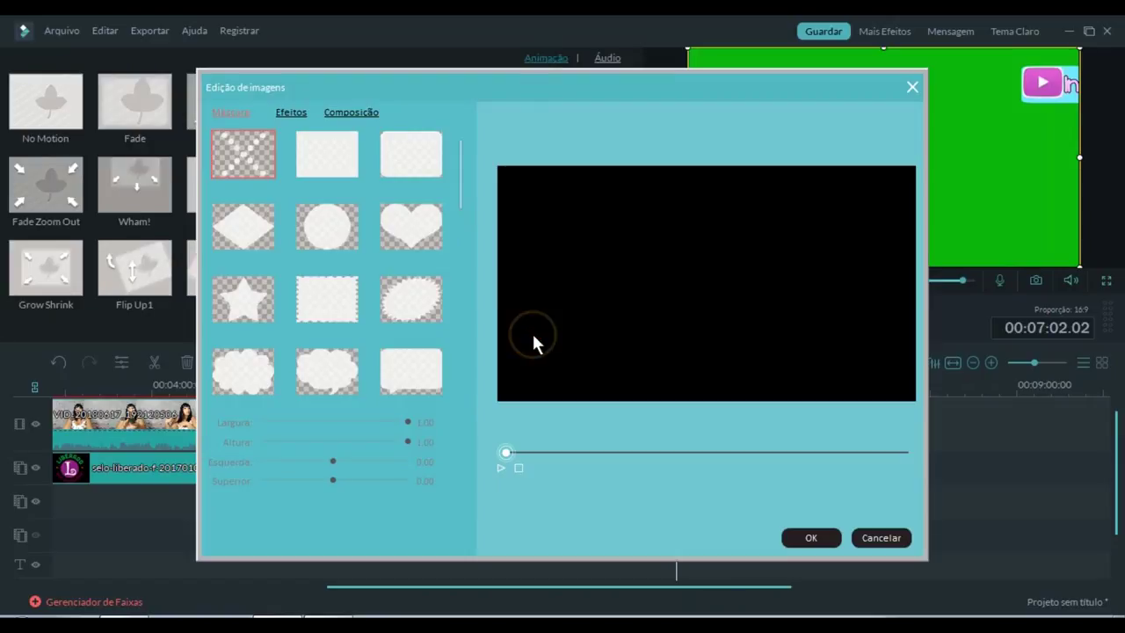
pyautogui.click(289, 113)
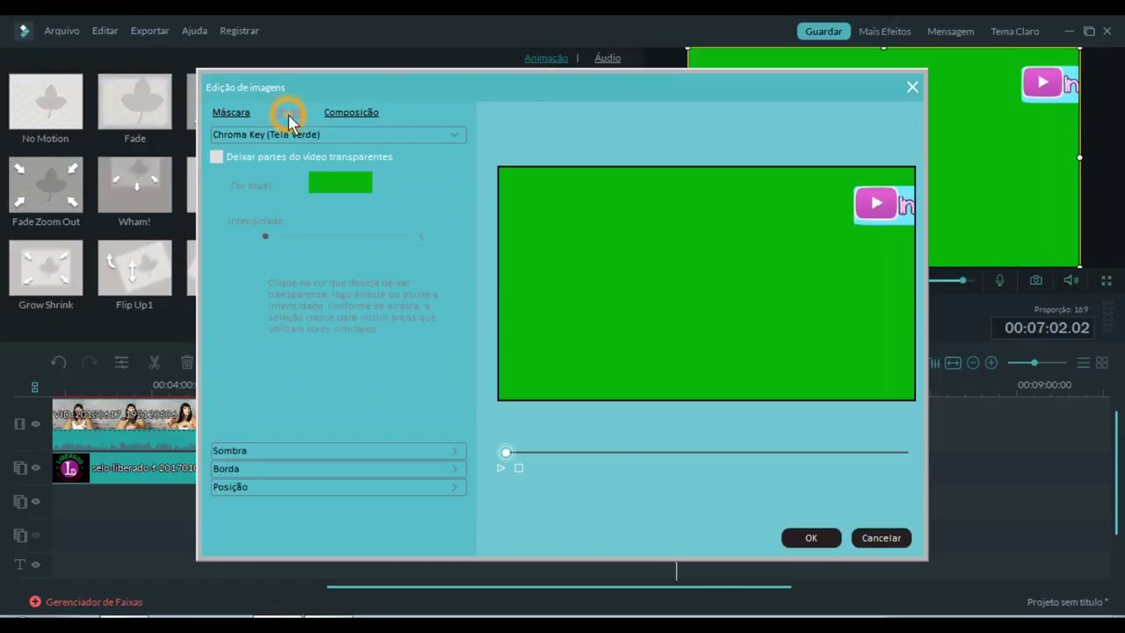
pyautogui.click(216, 157)
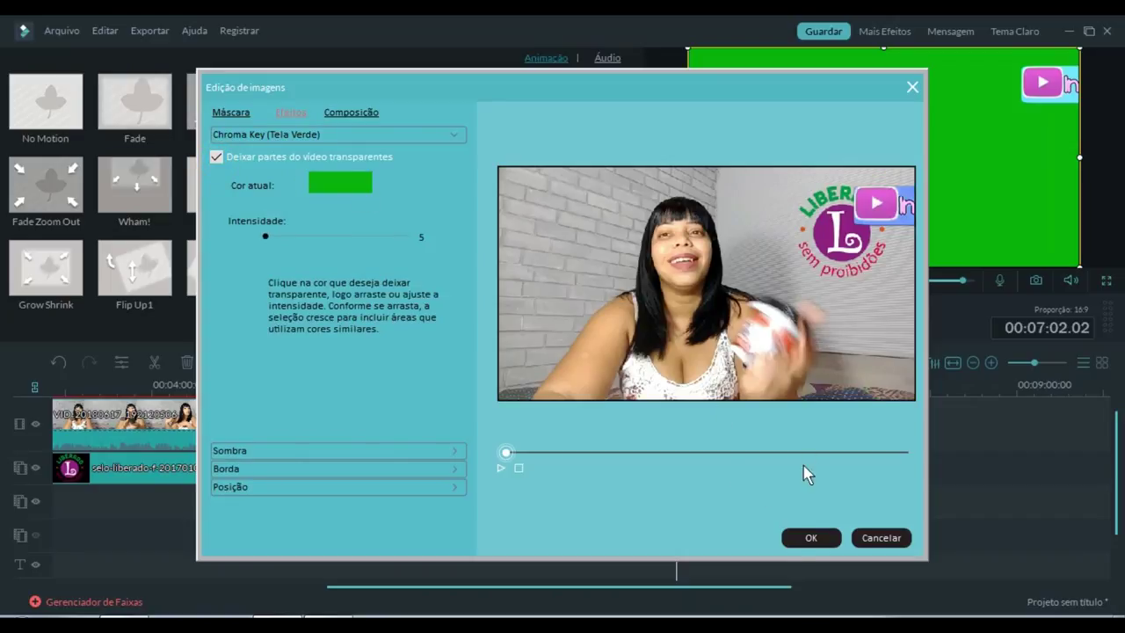
pyautogui.click(505, 471)
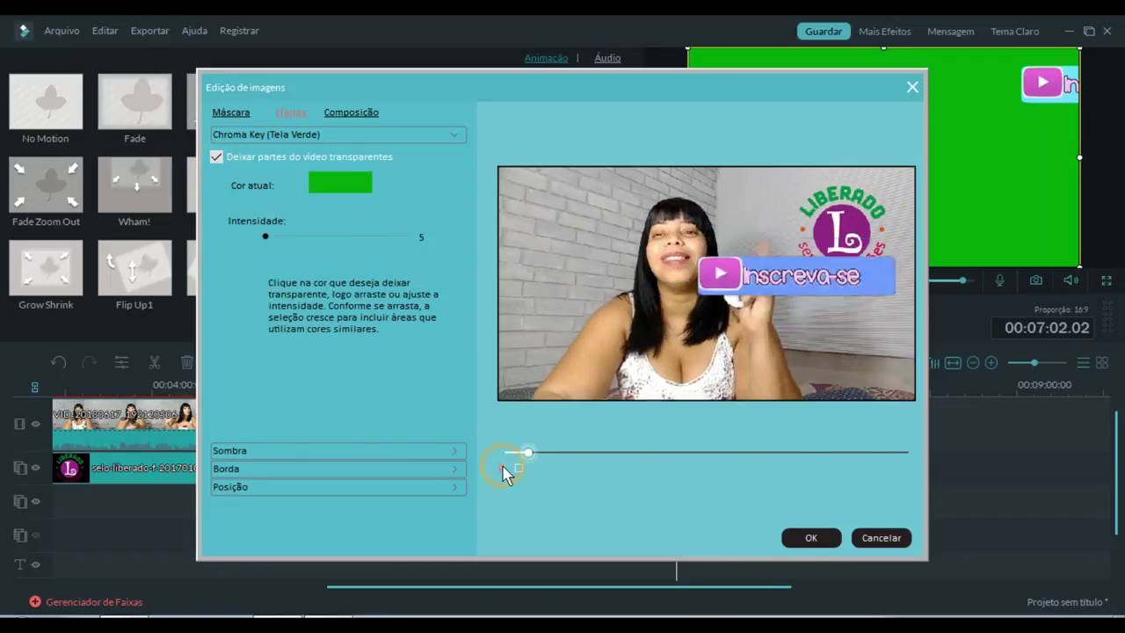
pyautogui.click(828, 539)
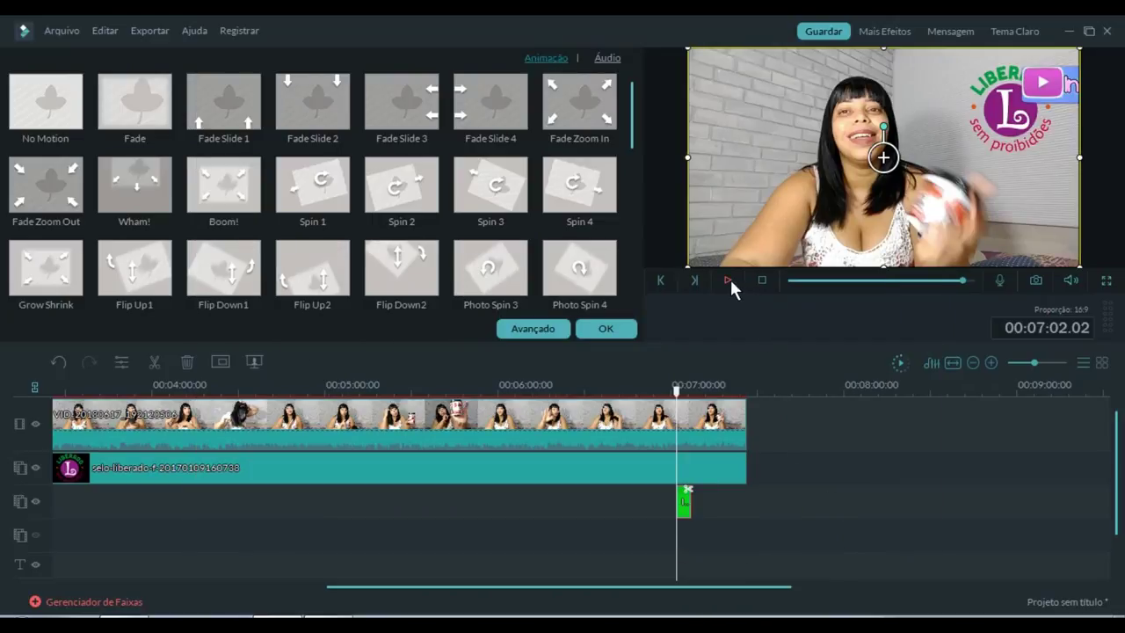
pyautogui.click(603, 328)
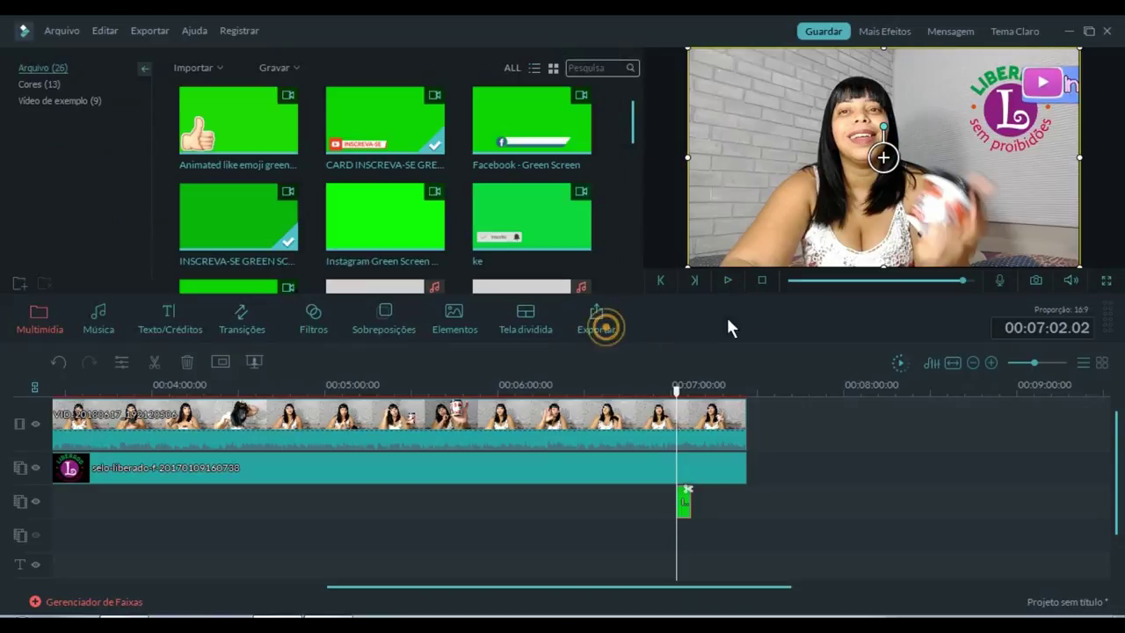
pyautogui.click(729, 280)
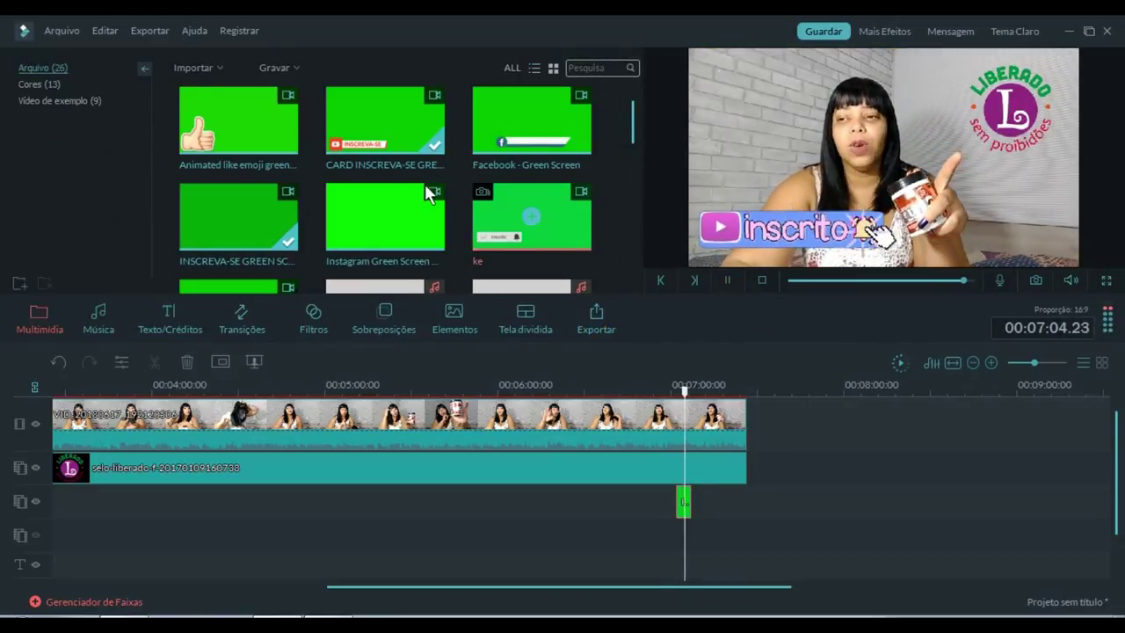
# Step: Place the Animated like emoji green-screen clip on the second overlay track at 00:07:19.15
pyautogui.moveTo(275, 139)
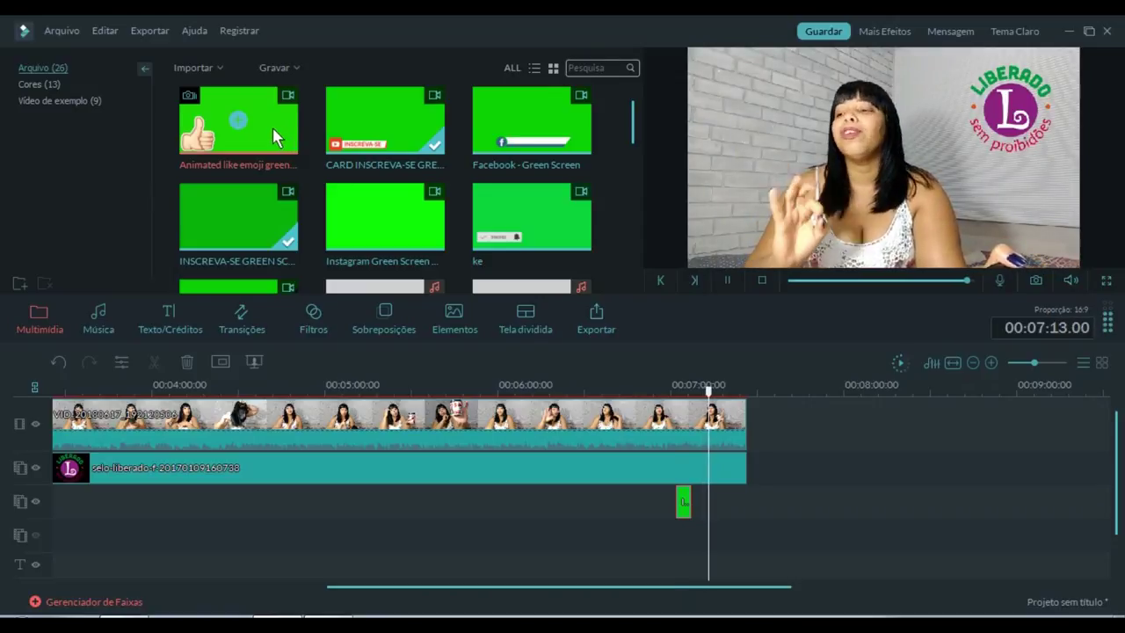
pyautogui.click(272, 129)
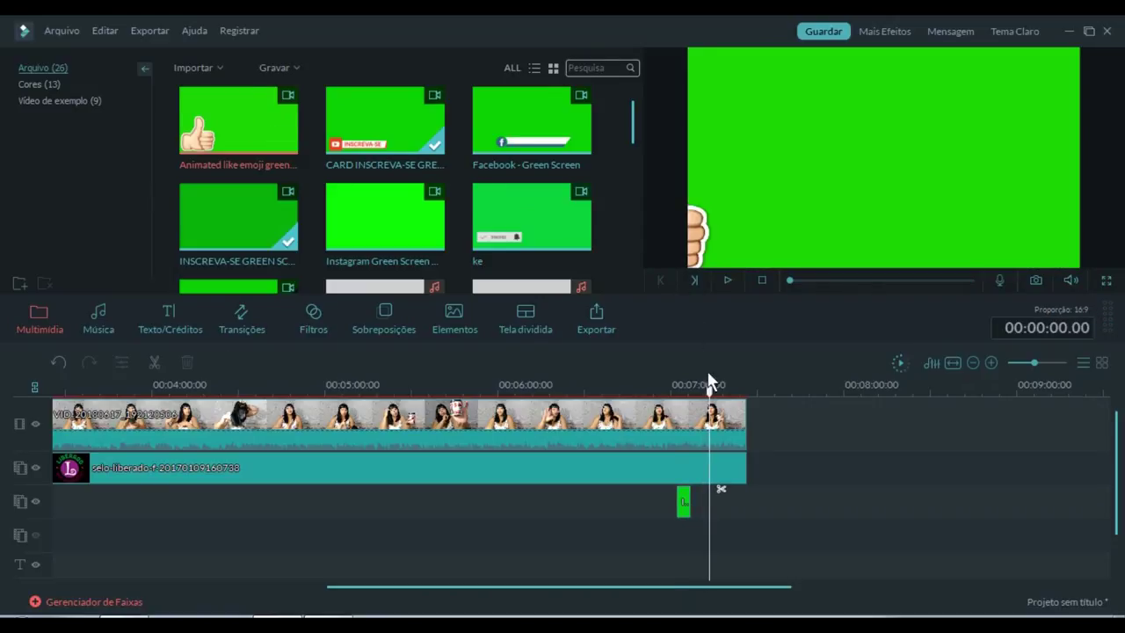
pyautogui.click(721, 427)
pyautogui.click(729, 280)
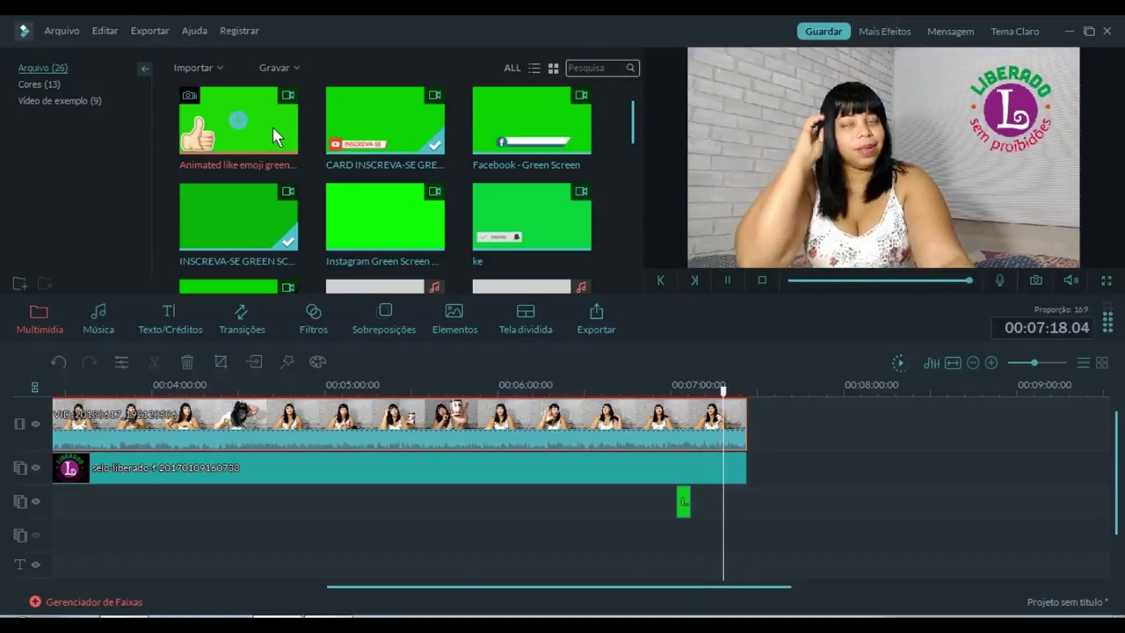
pyautogui.moveTo(272, 127); pyautogui.dragTo(603, 434)
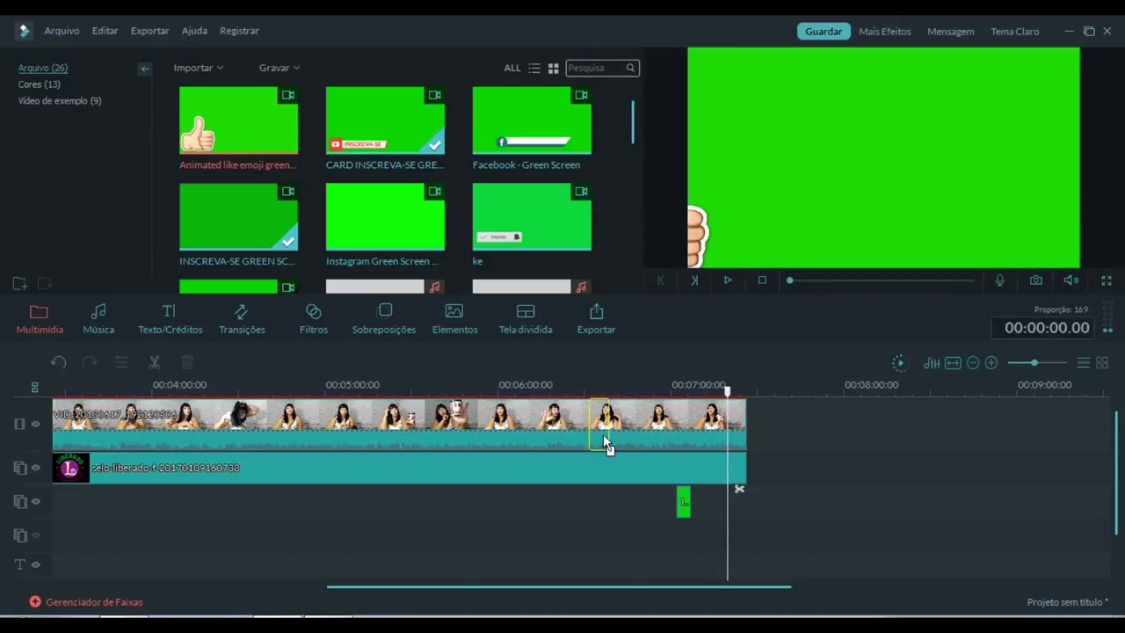
pyautogui.moveTo(730, 518); pyautogui.dragTo(732, 519)
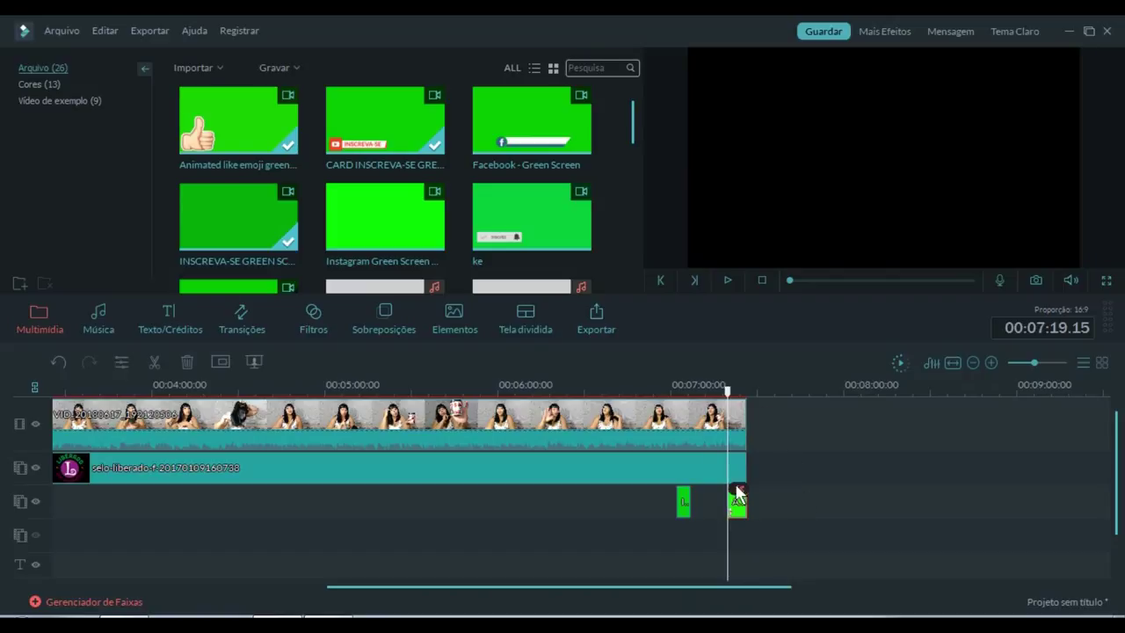
# Step: Make the Animated like emoji clip's green background transparent with the Chroma Key (Tela Verde) effect, preview it, and accept the effect
pyautogui.doubleClick(736, 498)
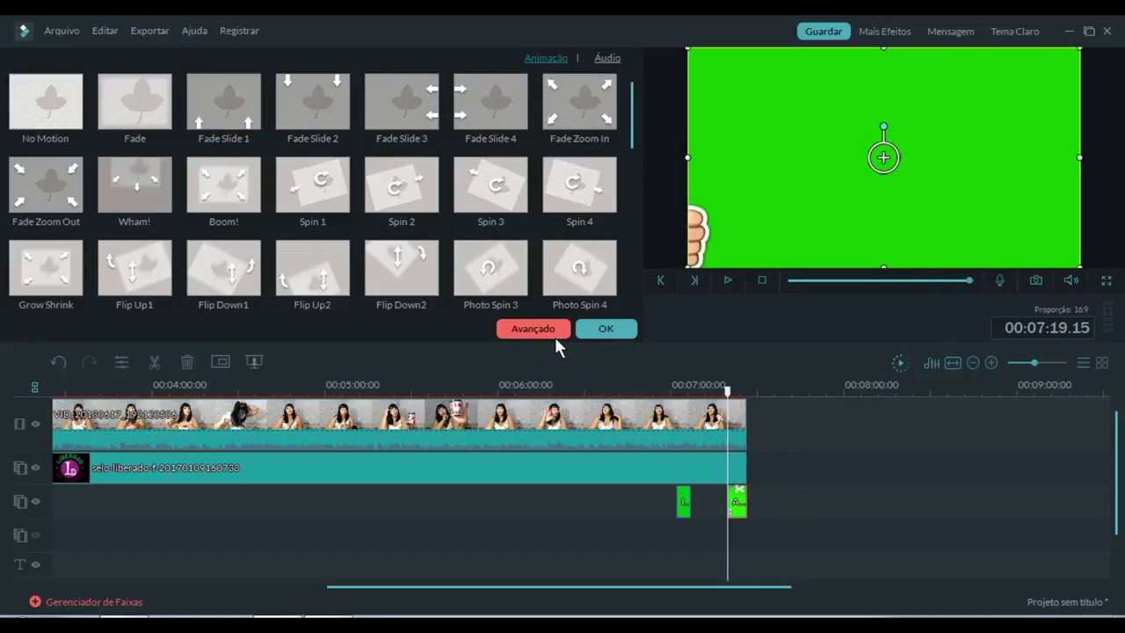
pyautogui.click(555, 334)
pyautogui.click(300, 112)
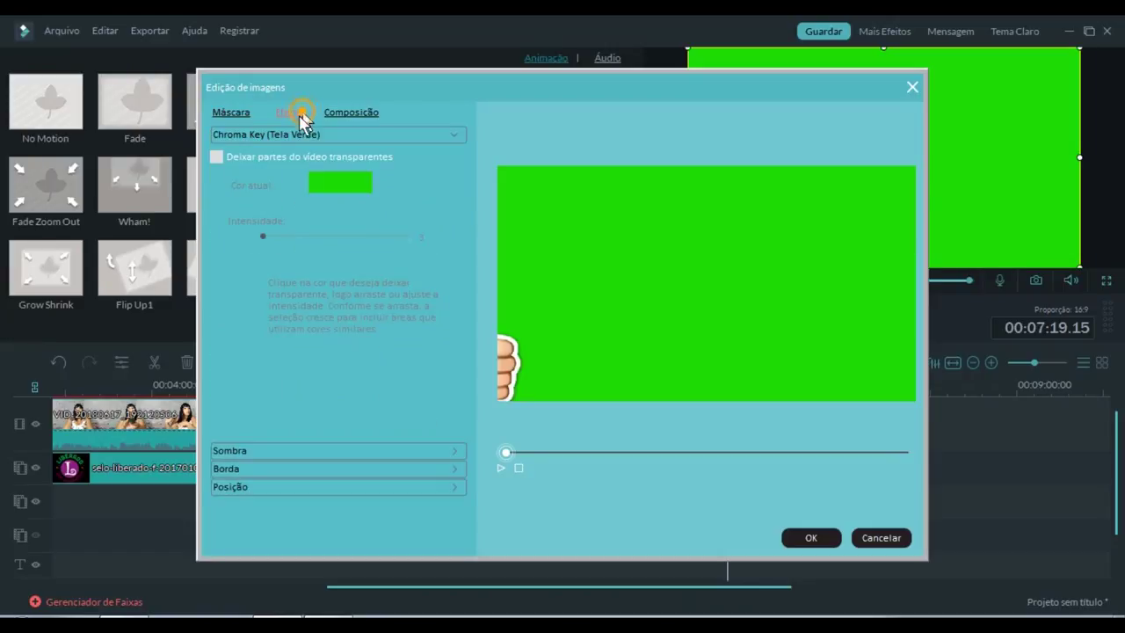
pyautogui.click(216, 158)
pyautogui.click(503, 468)
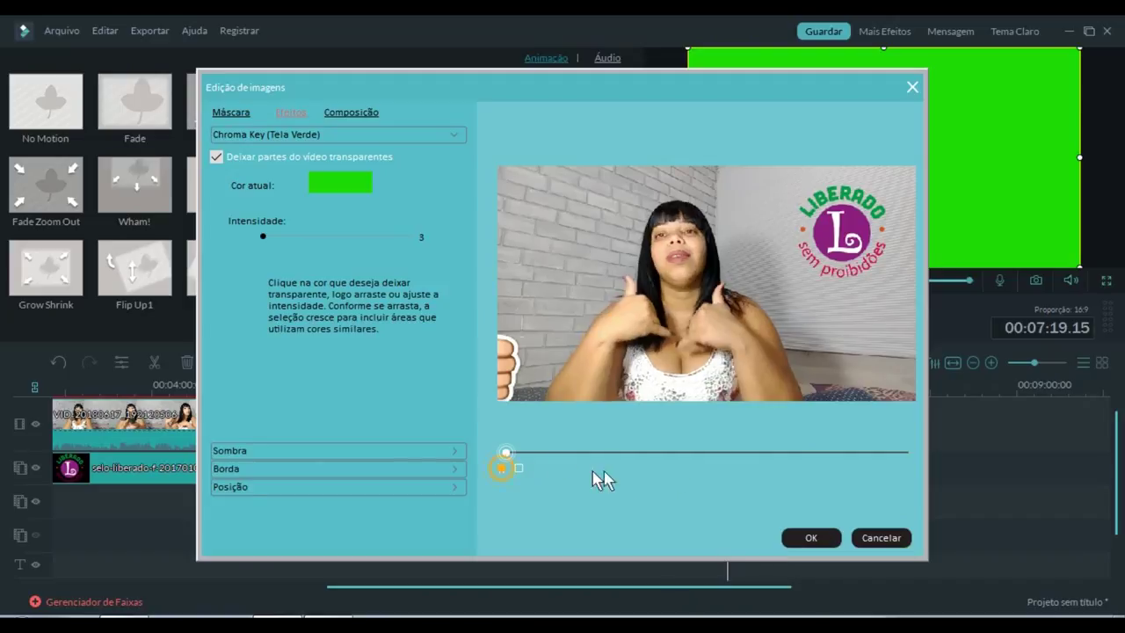
pyautogui.click(813, 533)
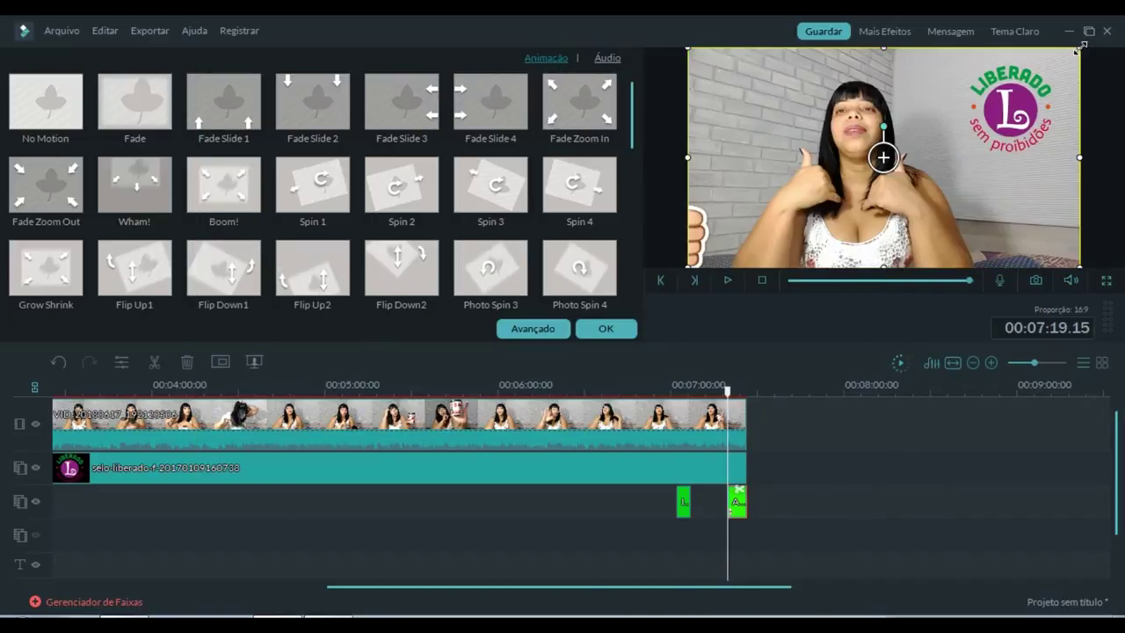
# Step: Shrink the like emoji overlay to about three quarters of the frame, keeping its lower-left corner fixed, then play it back and accept
pyautogui.moveTo(1080, 48); pyautogui.dragTo(972, 107)
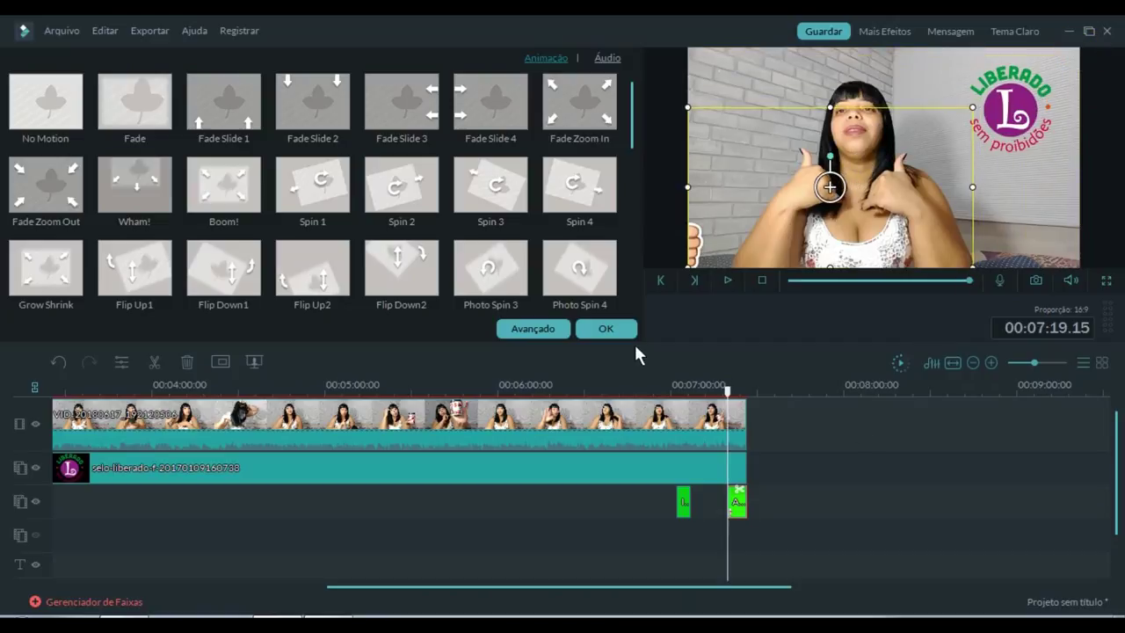
pyautogui.click(726, 281)
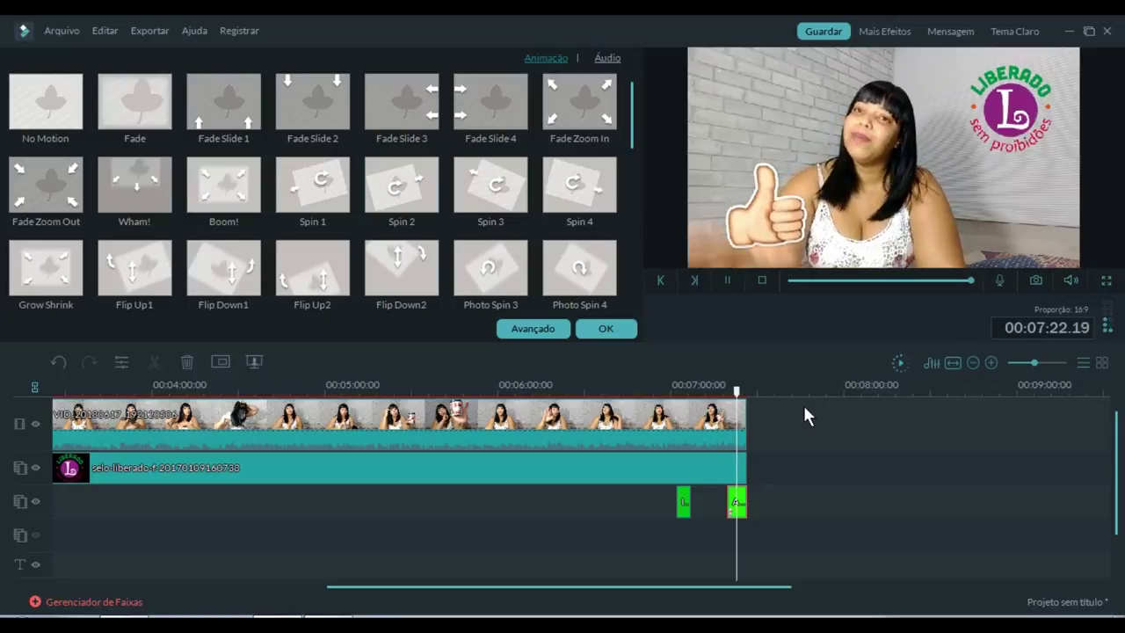
pyautogui.click(615, 328)
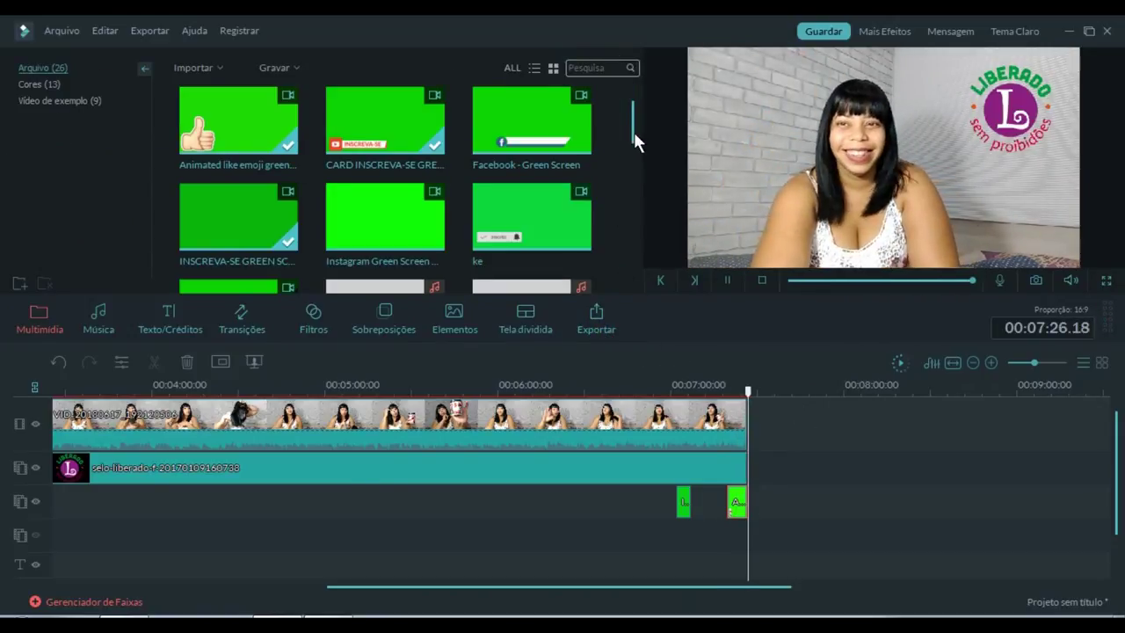
# Step: Place the vinheta 1 clip on the main video track directly after the end of the main recording, at 00:07:26.16
pyautogui.moveTo(633, 132); pyautogui.dragTo(634, 185)
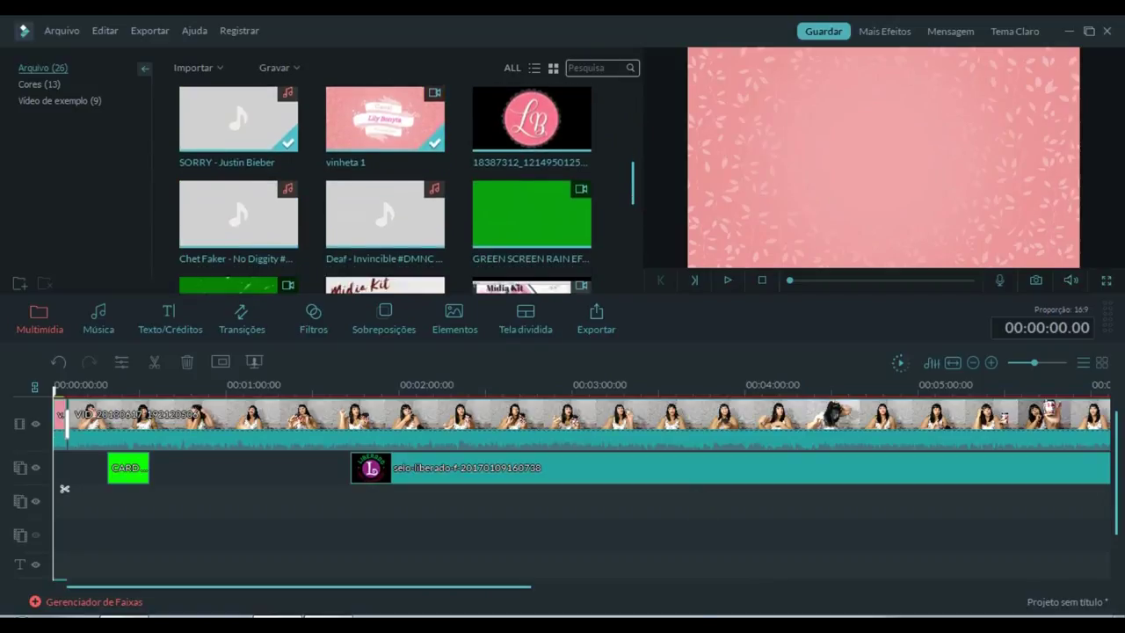
pyautogui.moveTo(531, 587); pyautogui.dragTo(804, 587)
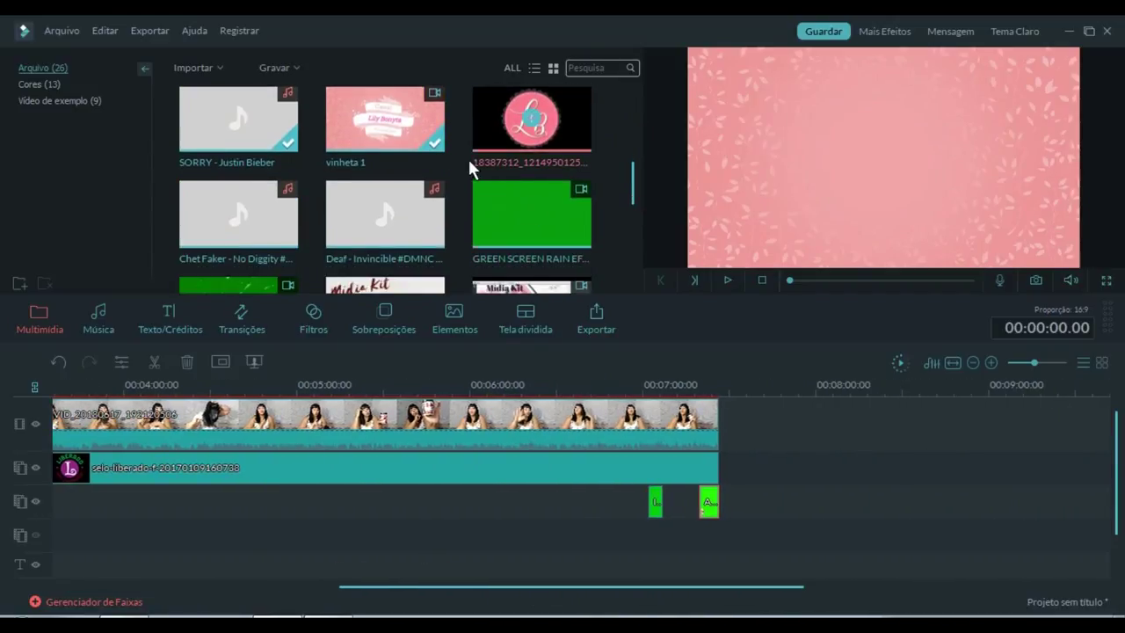
pyautogui.moveTo(646, 323); pyautogui.dragTo(729, 413)
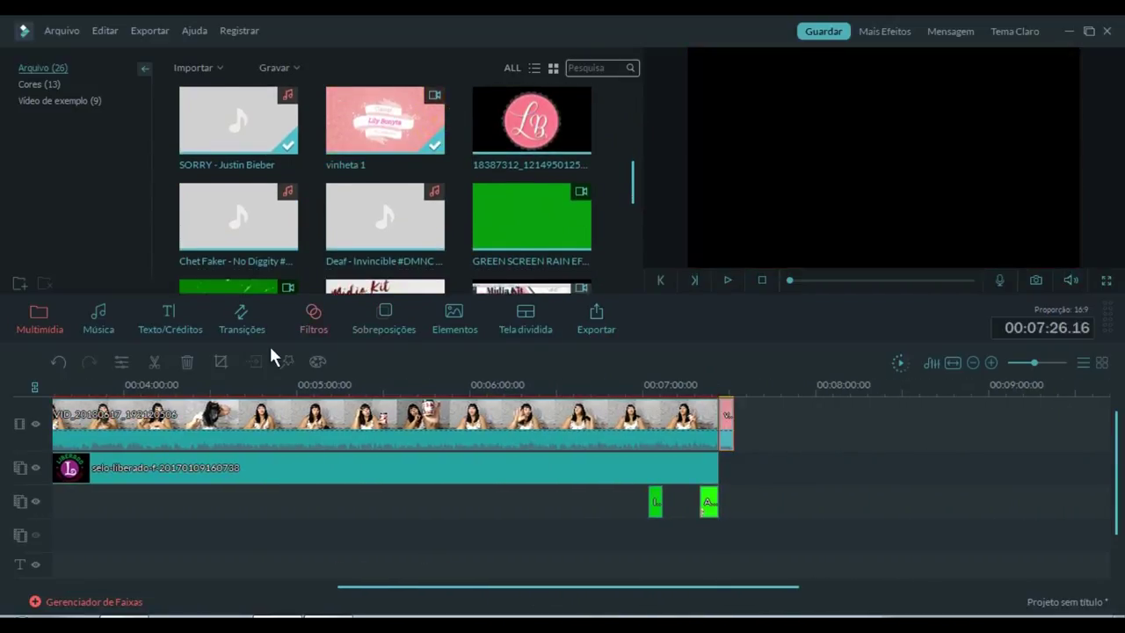
# Step: Add the Wind transition from Ondular & Dissolver between the main recording and the closing vinheta 1 clip, and play it back
pyautogui.click(171, 318)
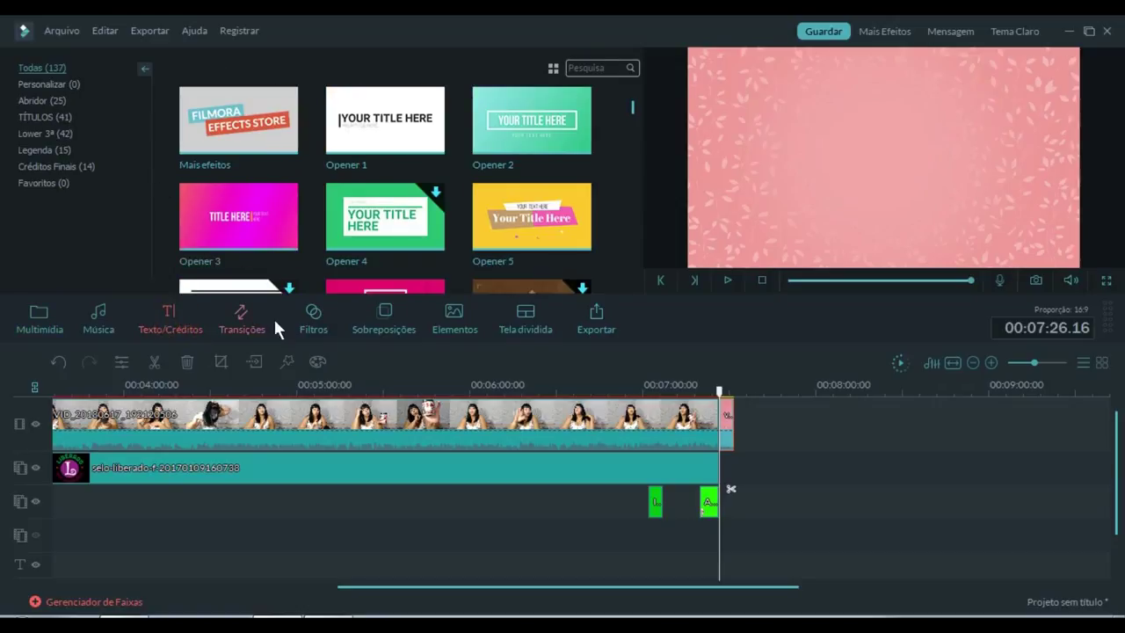
pyautogui.click(238, 329)
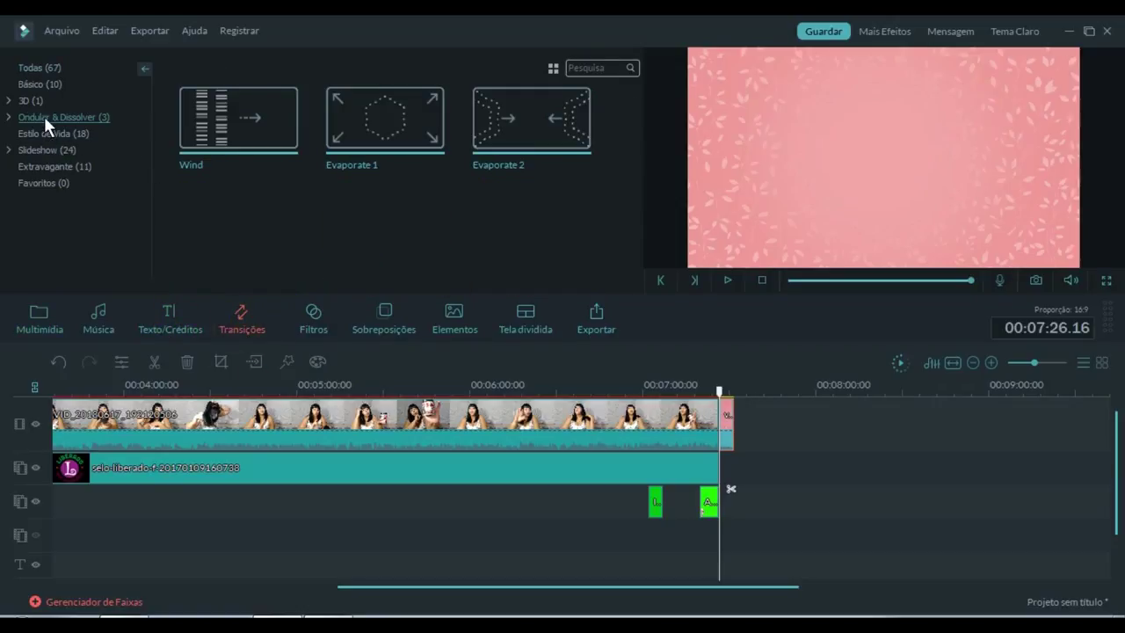
pyautogui.click(209, 121)
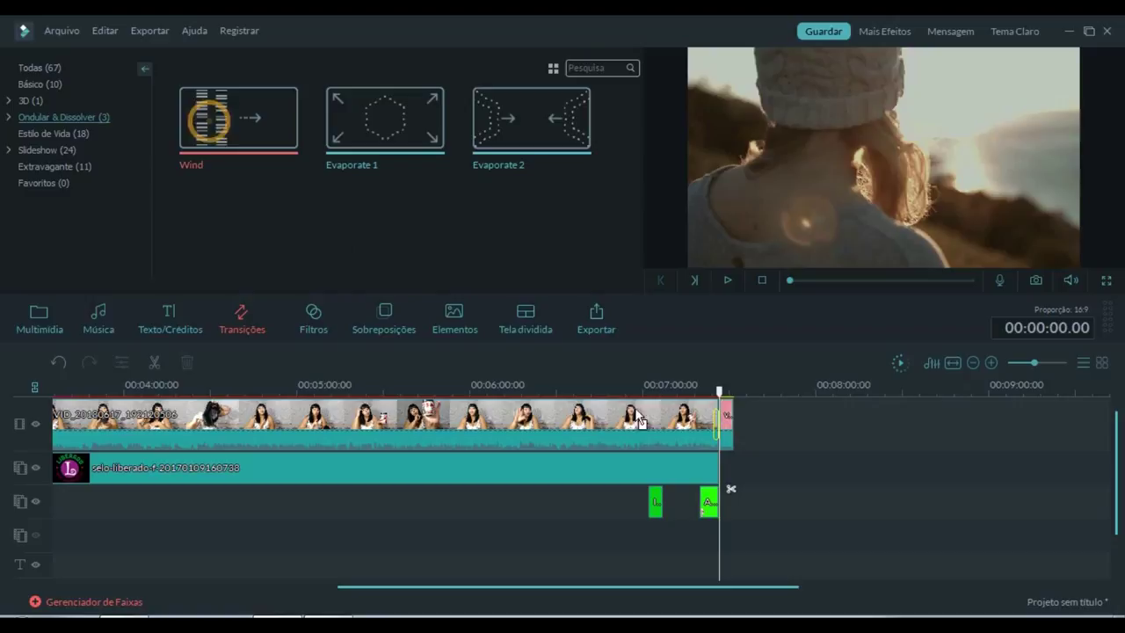
pyautogui.click(725, 415)
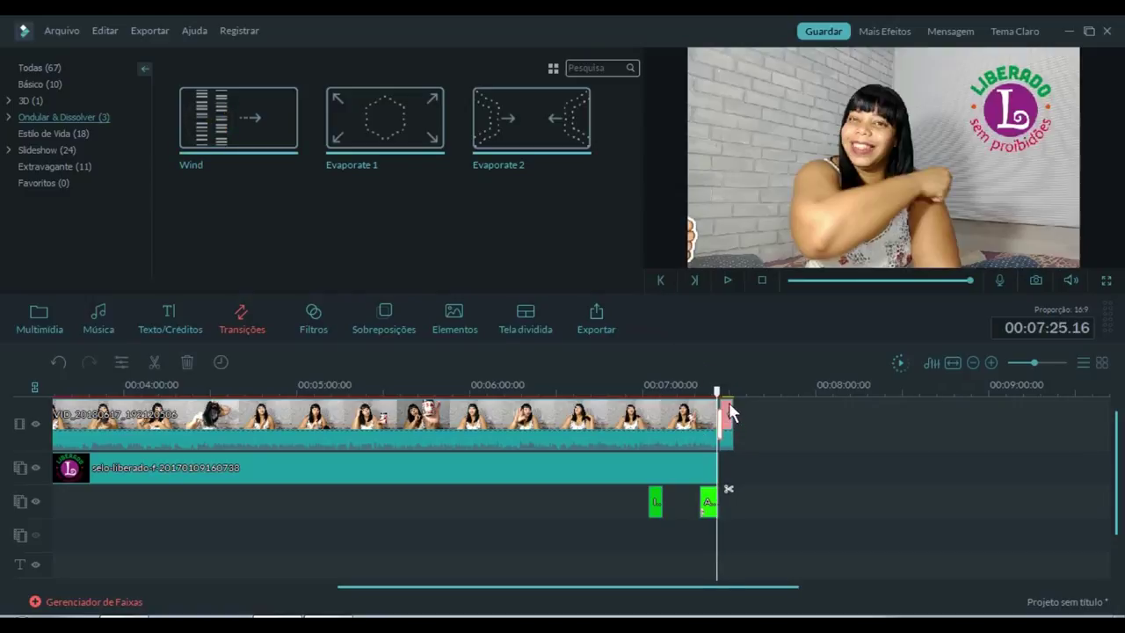
pyautogui.click(725, 280)
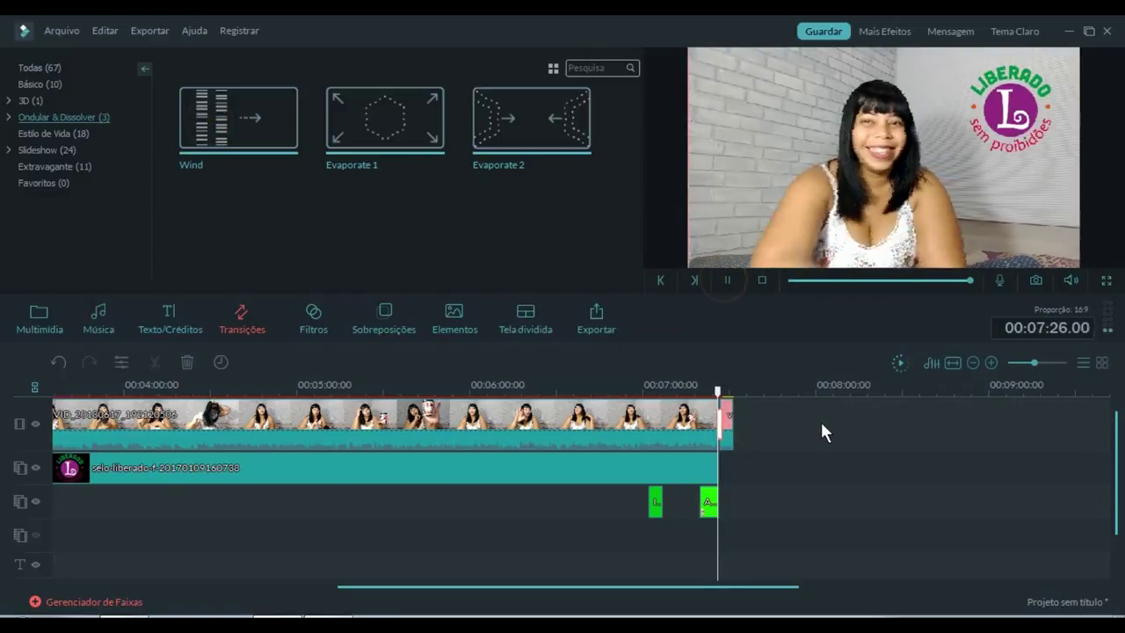
# Step: Export the finished project to the computer as an AVI video named UTI
pyautogui.click(33, 322)
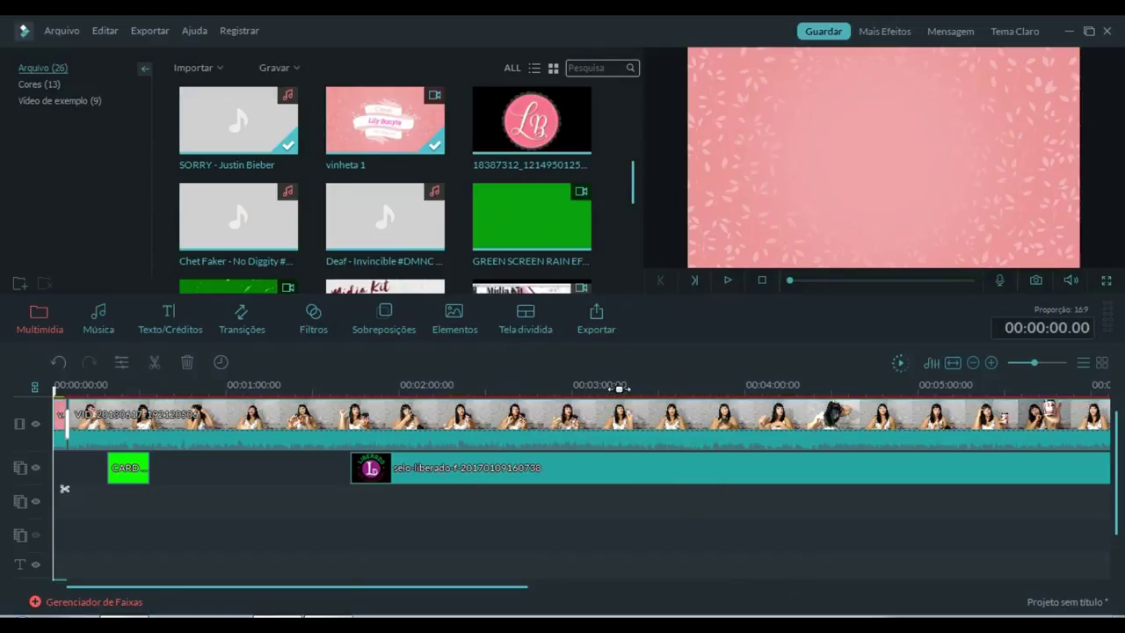
pyautogui.click(599, 310)
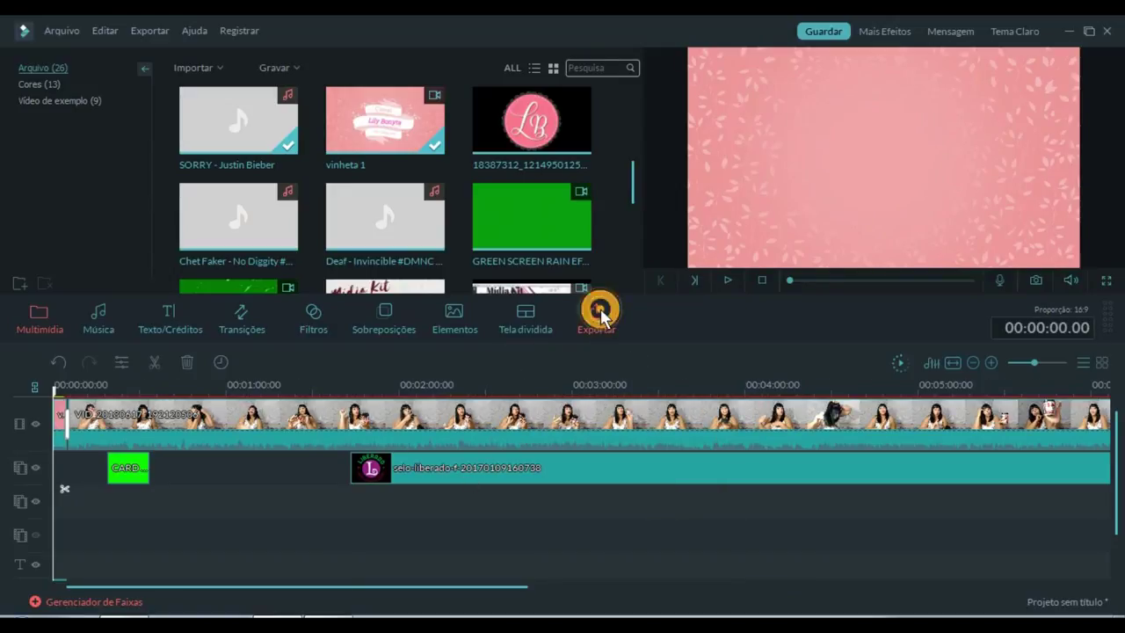
pyautogui.click(790, 156)
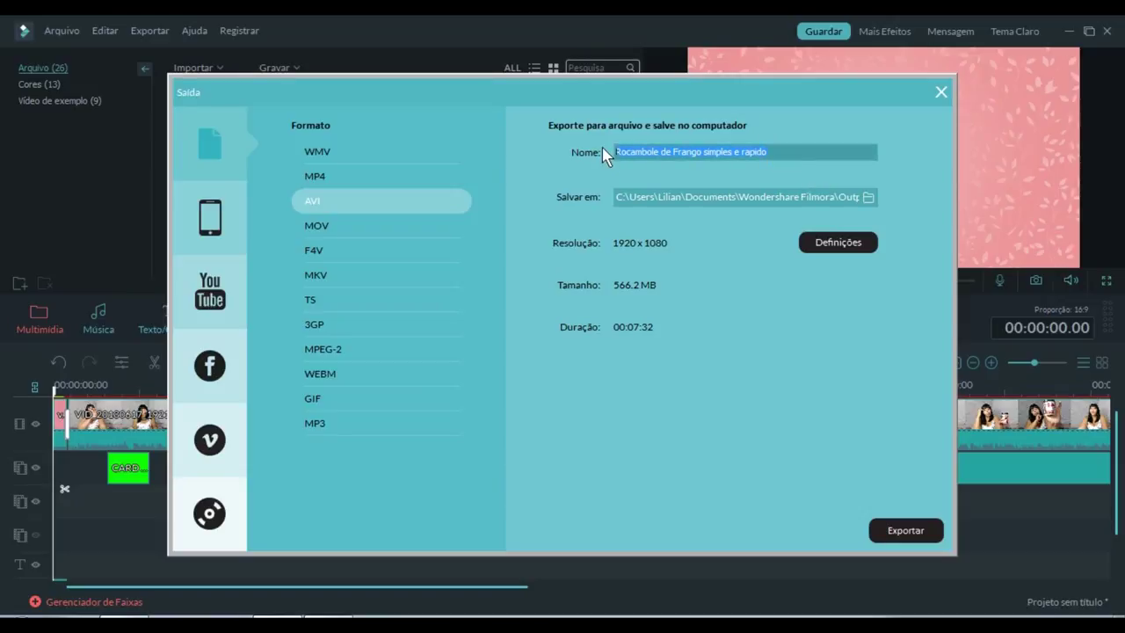
pyautogui.write('Uti')
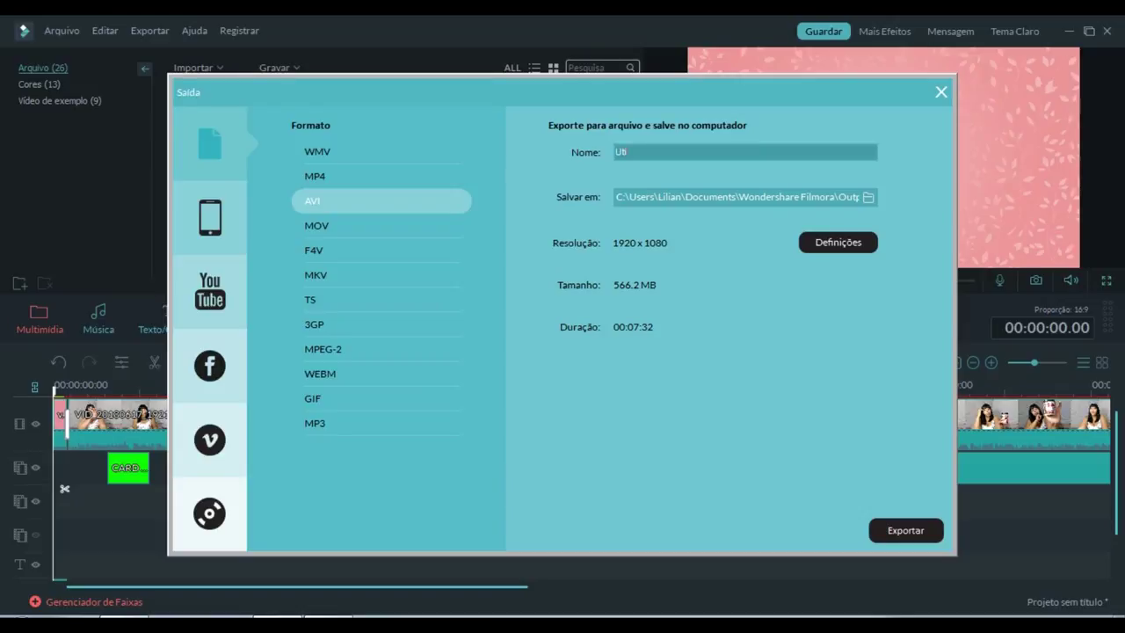
pyautogui.press('BackSpace')
pyautogui.press('BackSpace')
pyautogui.write('T')
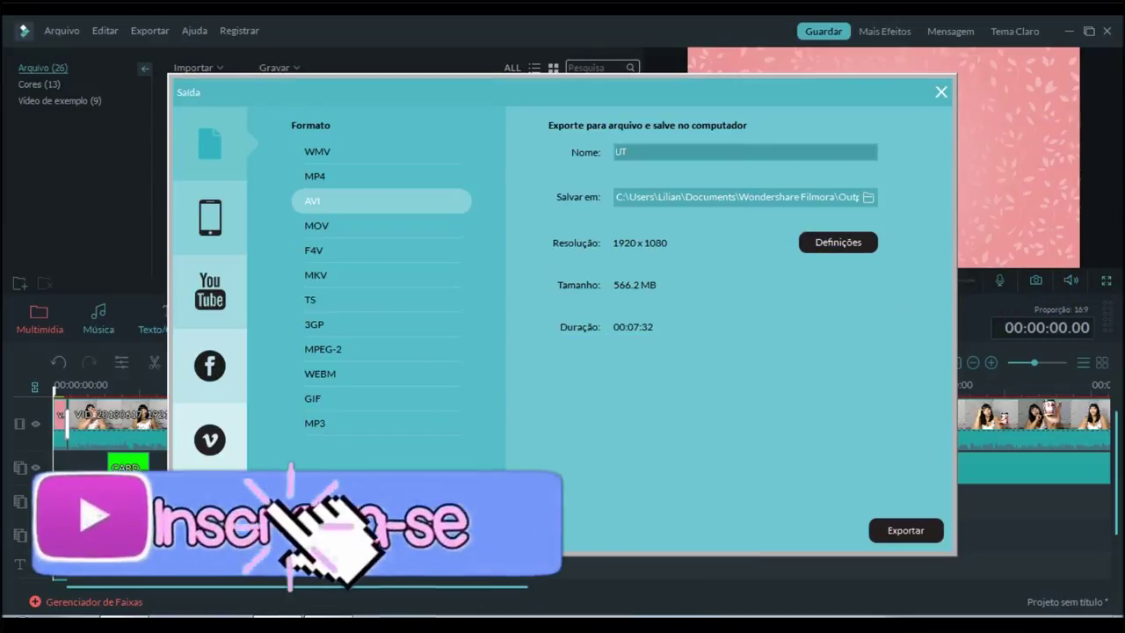
pyautogui.write('I')
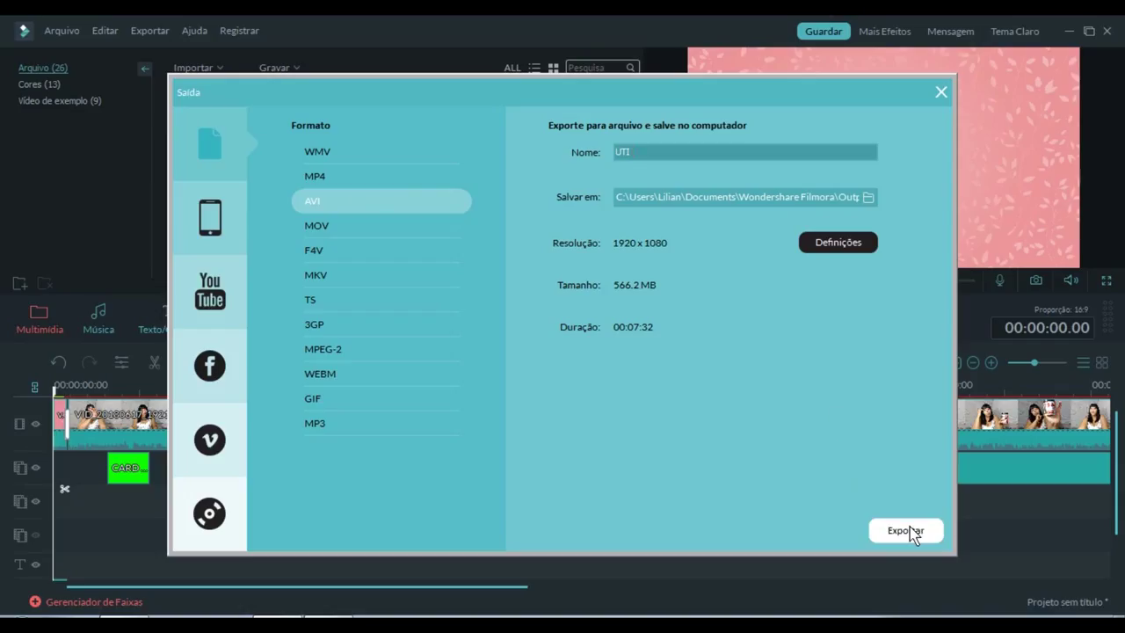
pyautogui.click(907, 530)
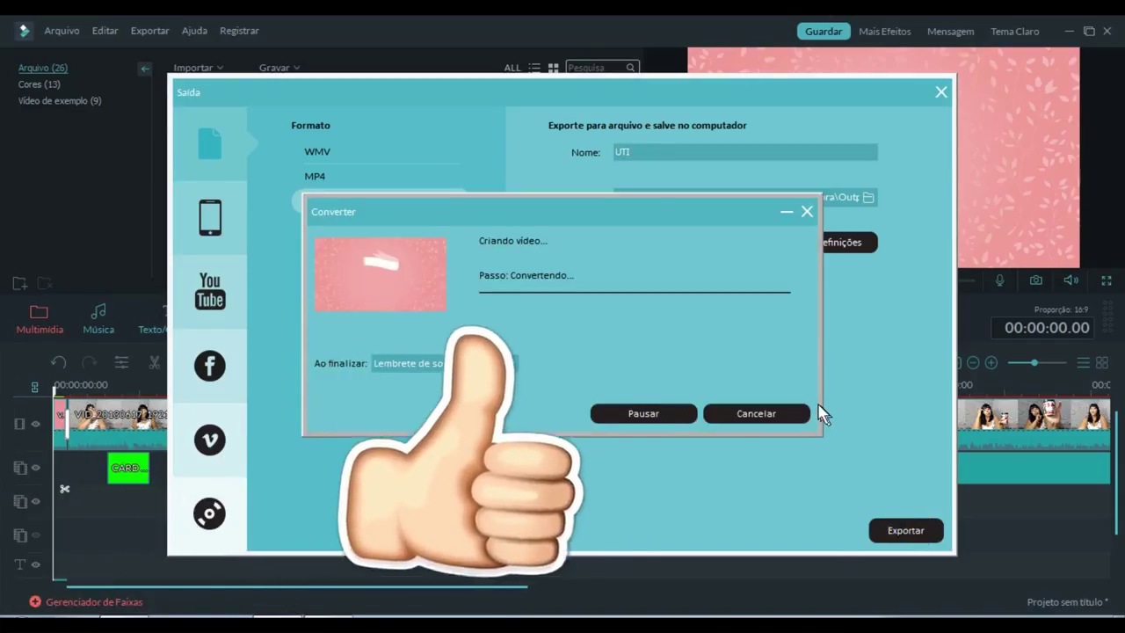